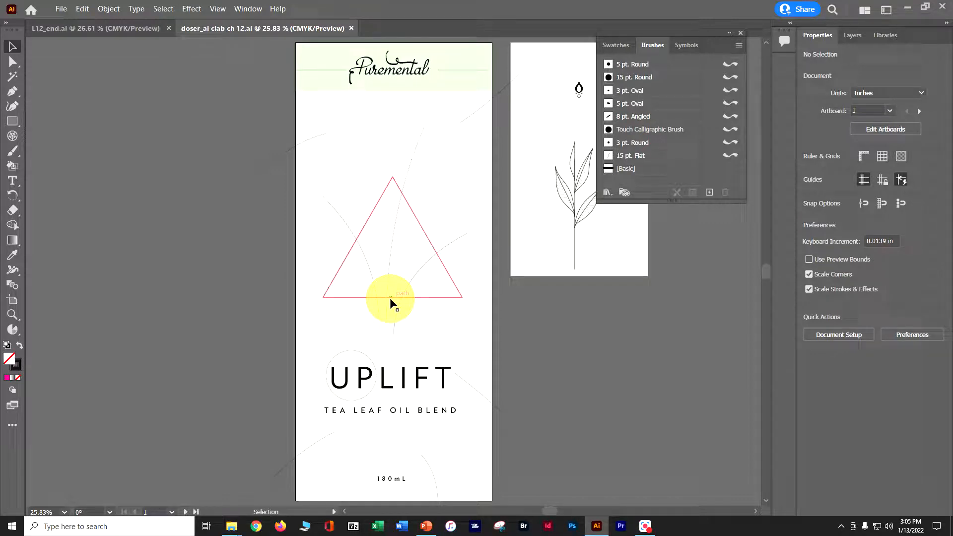
Set the brush list to show art brushes and hide the calligraphic brushes
{"action": "left_click", "coordinate": [739, 46]}
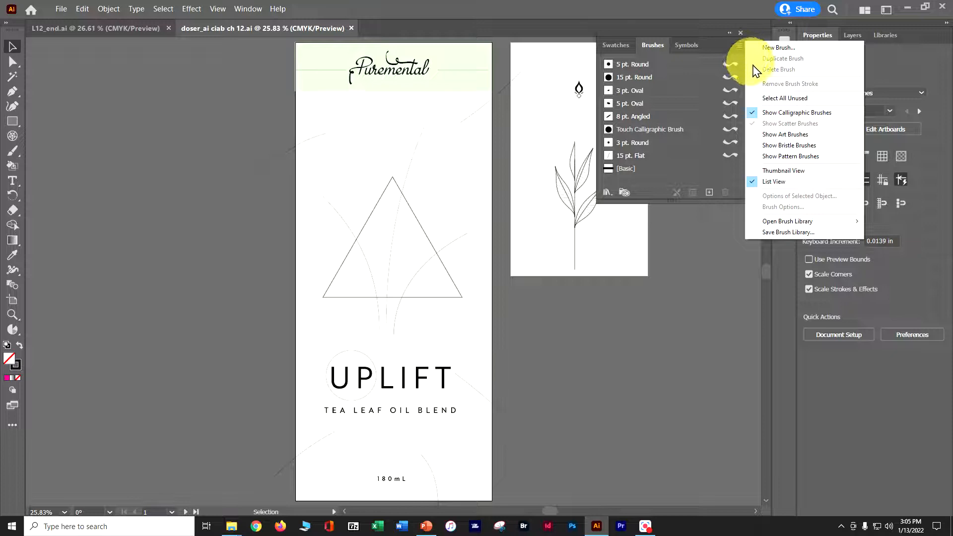
{"action": "left_click", "coordinate": [785, 134]}
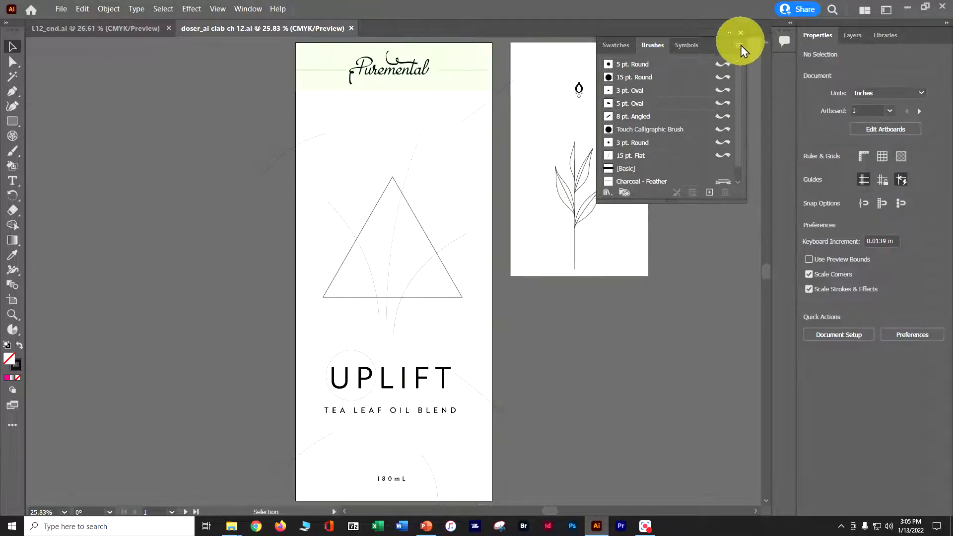
{"action": "left_click", "coordinate": [739, 44]}
{"action": "left_click", "coordinate": [754, 114]}
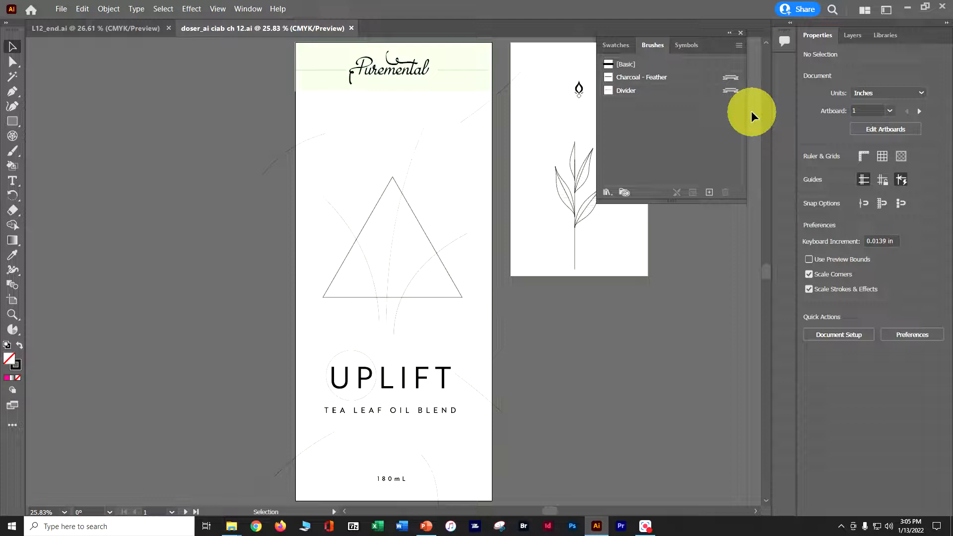
Add Floral Stem 3 from the decorative Elegant Curl & Floral Brush Set to the document's brushes, viewing the library as a list
{"action": "left_click", "coordinate": [607, 192]}
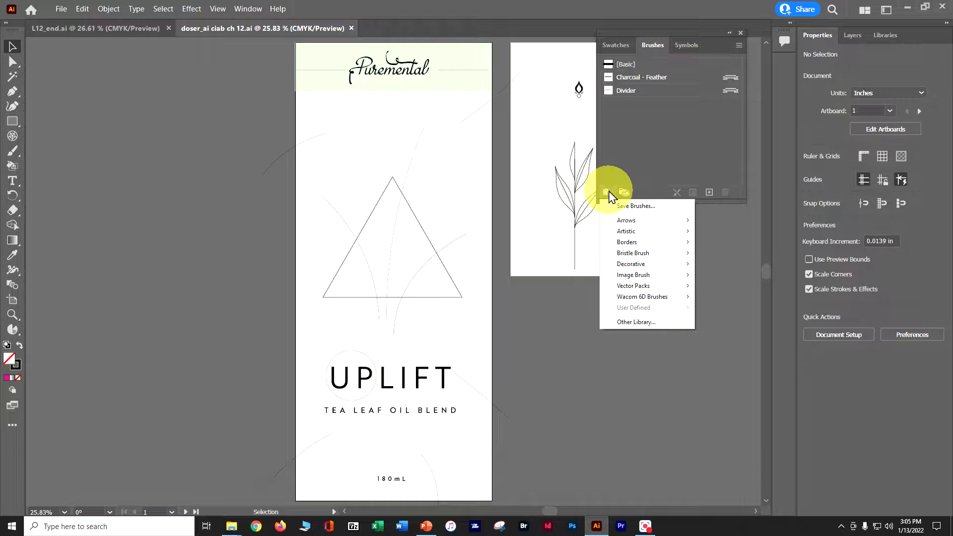
{"action": "mouse_move", "coordinate": [622, 267]}
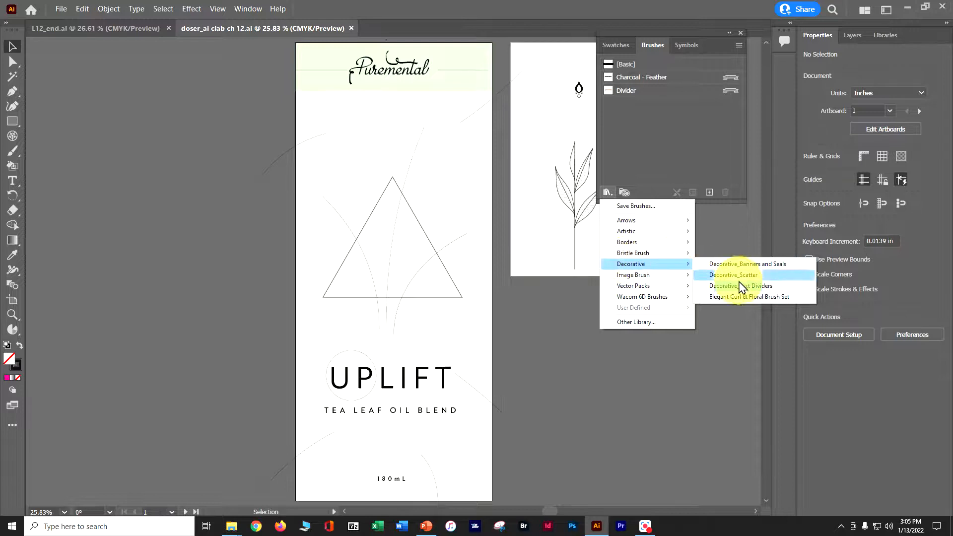
{"action": "left_click", "coordinate": [738, 296]}
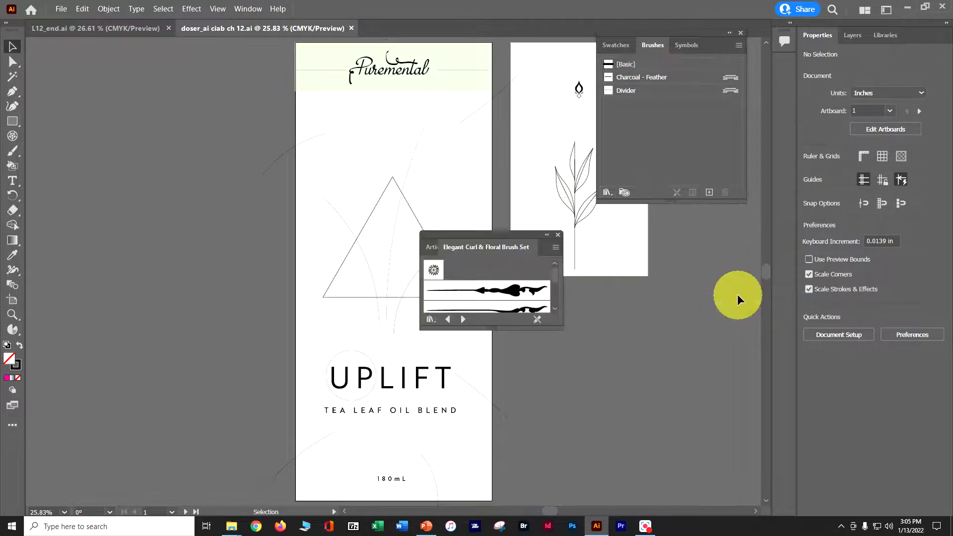
{"action": "left_click", "coordinate": [555, 248]}
{"action": "left_click", "coordinate": [576, 310]}
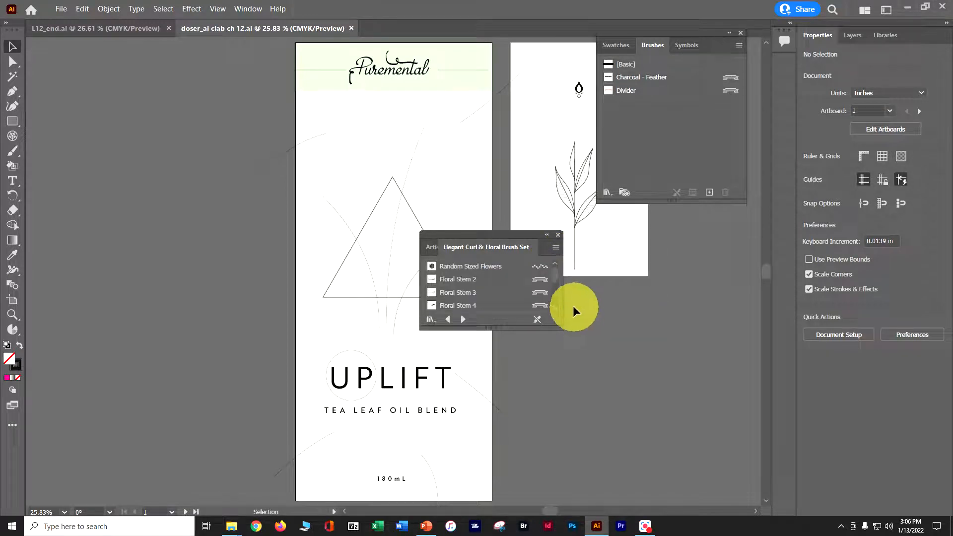
{"action": "mouse_move", "coordinate": [448, 293]}
{"action": "left_mouse_down"}
{"action": "mouse_move", "coordinate": [463, 286]}
{"action": "mouse_move", "coordinate": [460, 298]}
{"action": "left_mouse_up"}
{"action": "left_click", "coordinate": [460, 297]}
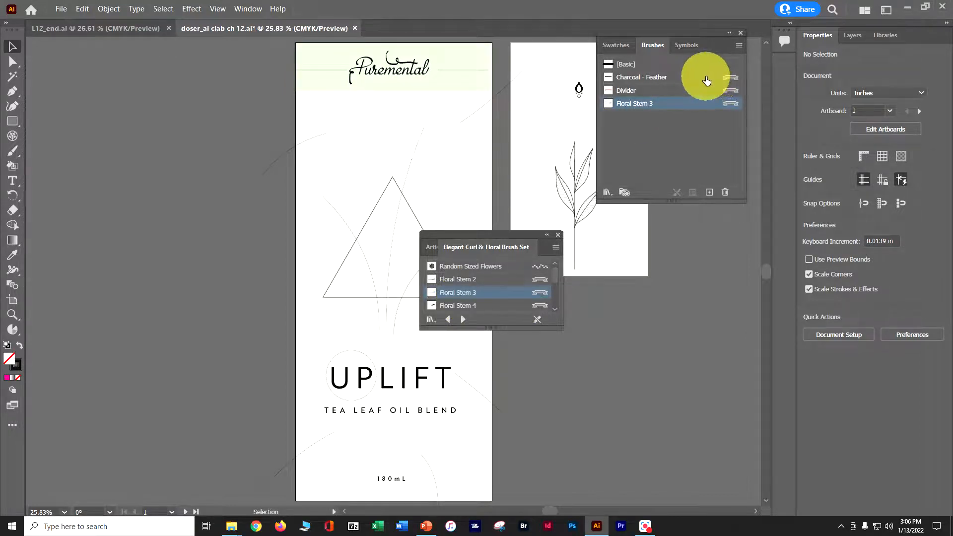
{"action": "left_click", "coordinate": [559, 234]}
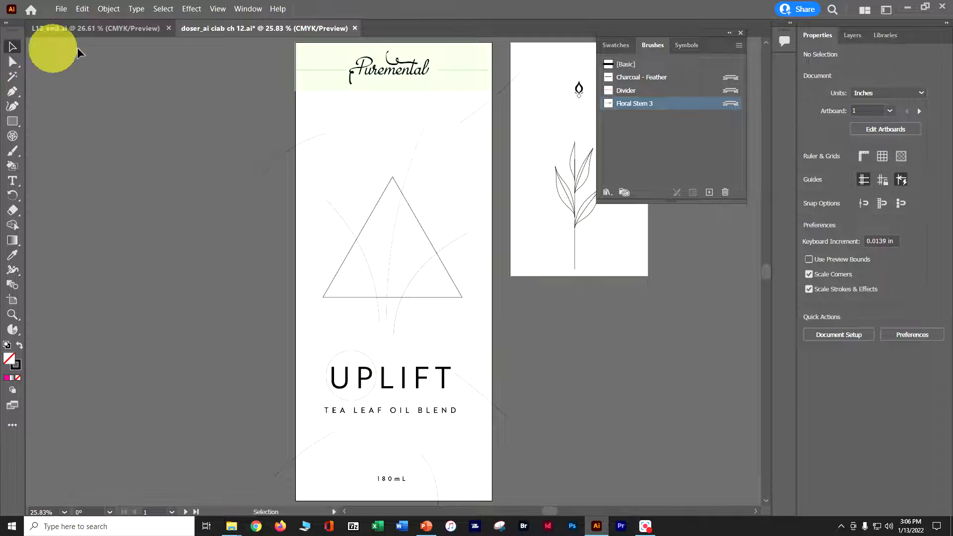
Apply the Floral Stem 3 brush to both horizontal lines beside the Puremental logo and group them
{"action": "left_click", "coordinate": [303, 71]}
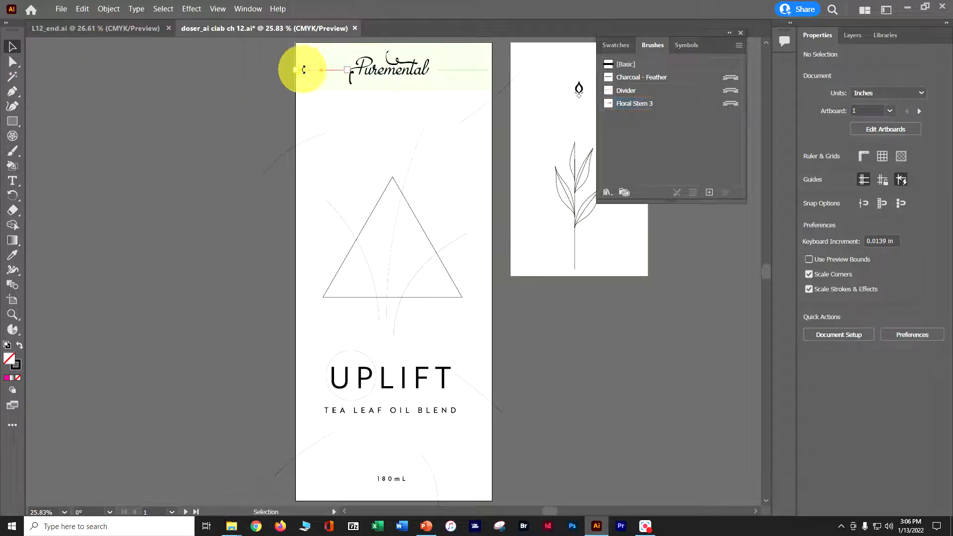
{"action": "key", "text": "ctrl+plus"}
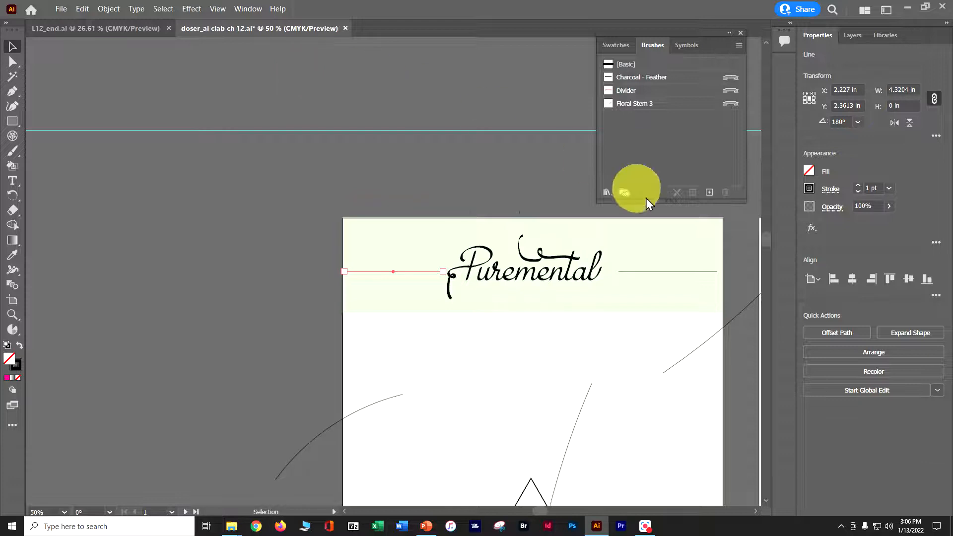
{"action": "left_click", "coordinate": [682, 271], "text": "shift"}
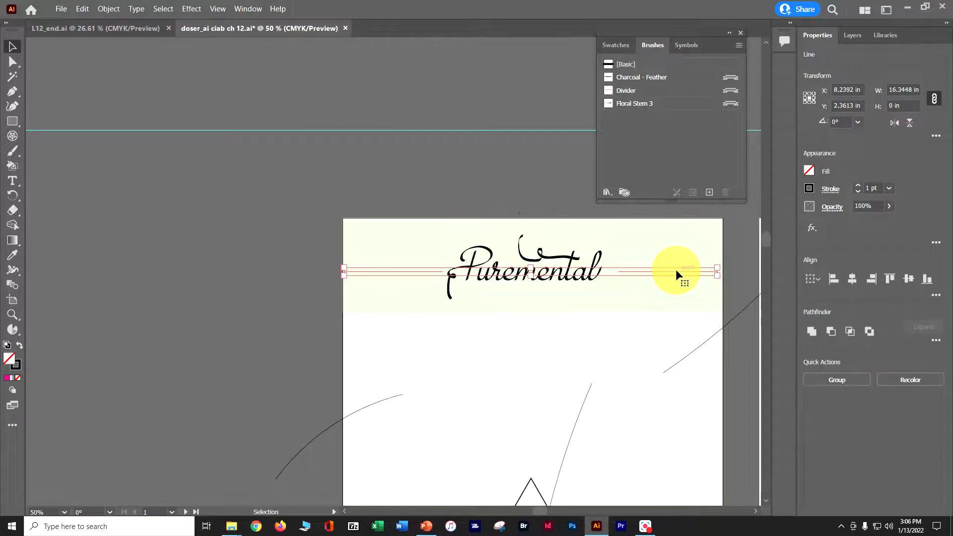
{"action": "left_click", "coordinate": [649, 103]}
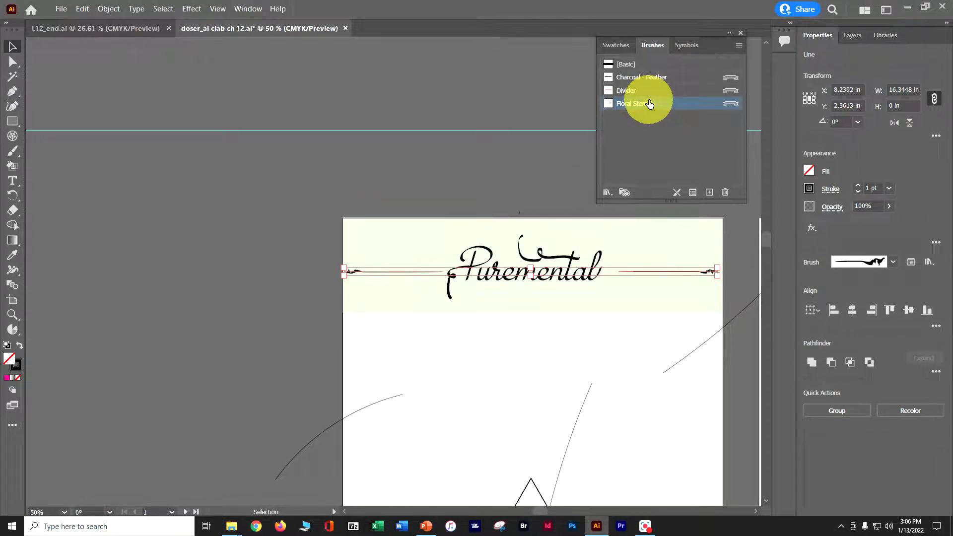
{"action": "left_click", "coordinate": [861, 415]}
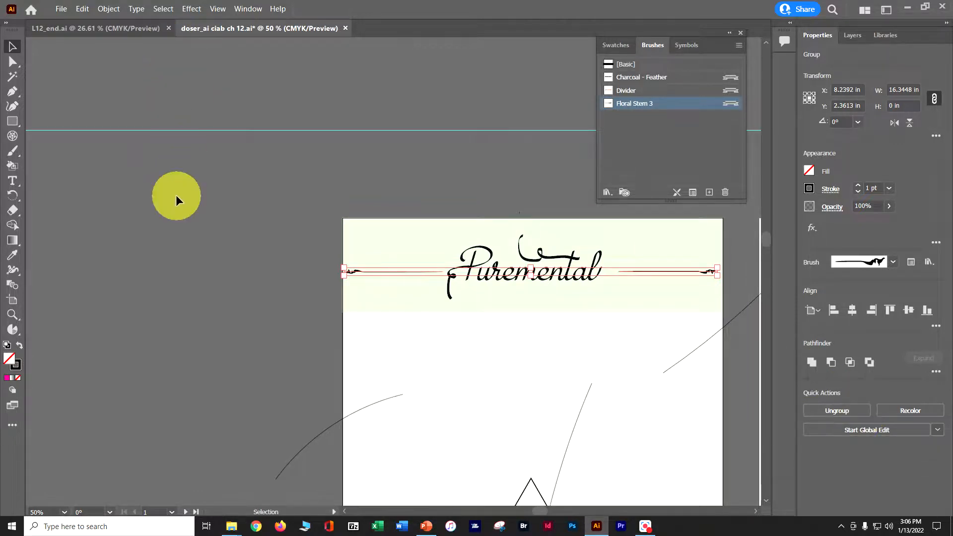
Deselect the grouped lines and save the document
{"action": "left_click", "coordinate": [177, 196]}
{"action": "key", "text": "a"}
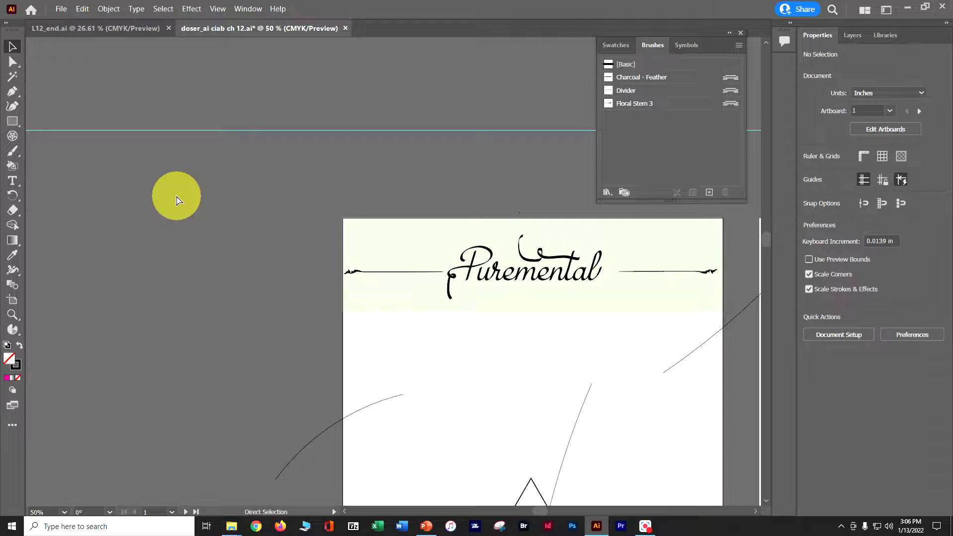
{"action": "key", "text": "v"}
{"action": "key", "text": "ctrl+s"}
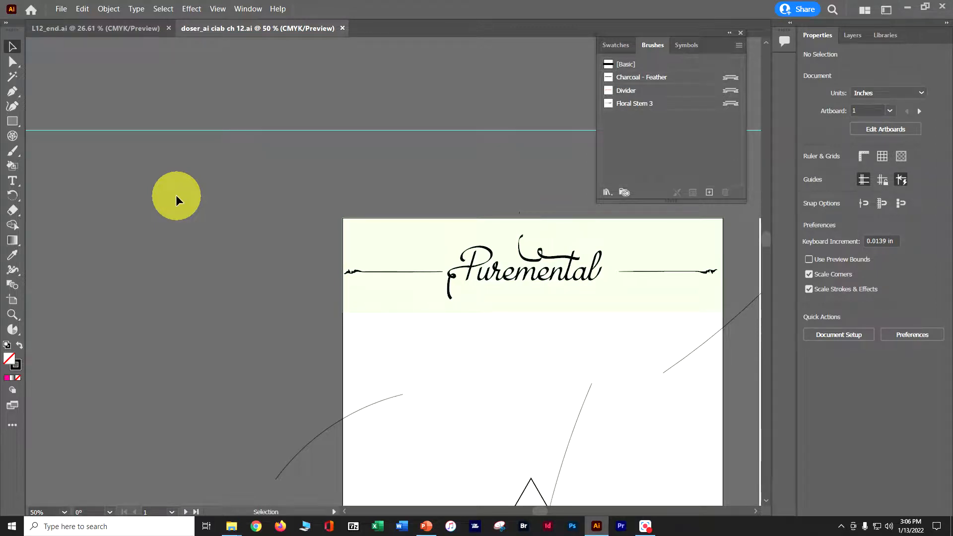
Create an art brush named "Tea Leaves" from the leafy stem artwork on artboard 2, keeping the default options
{"action": "left_click", "coordinate": [185, 512]}
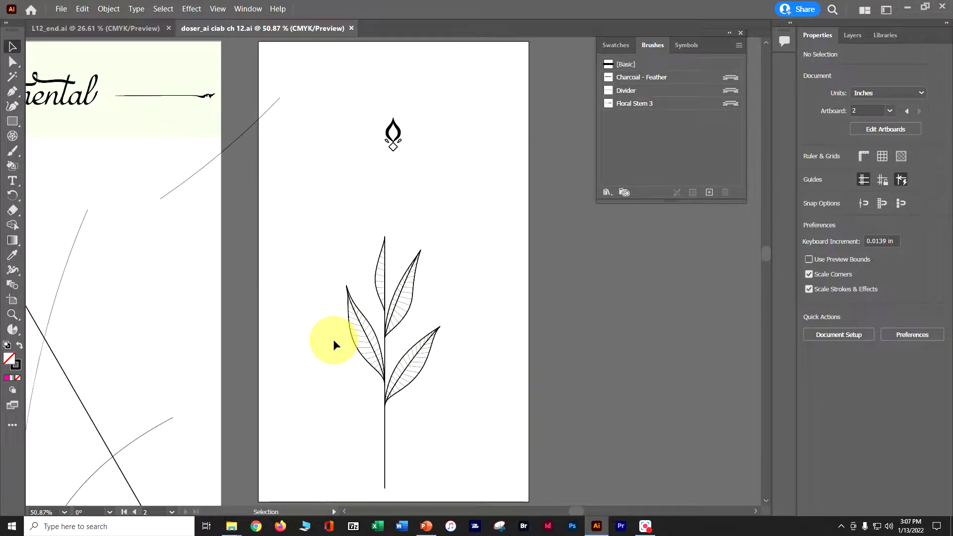
{"action": "left_click", "coordinate": [367, 342]}
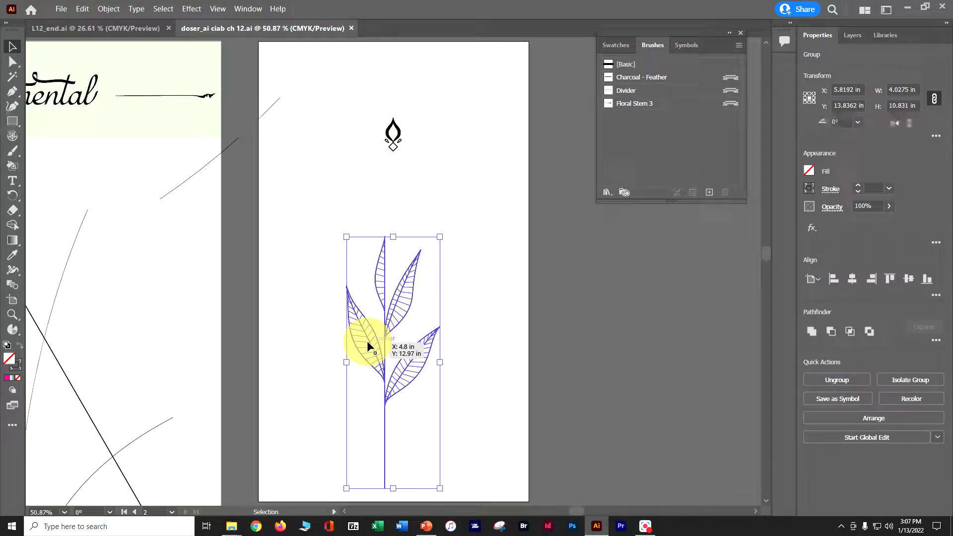
{"action": "left_click", "coordinate": [709, 193]}
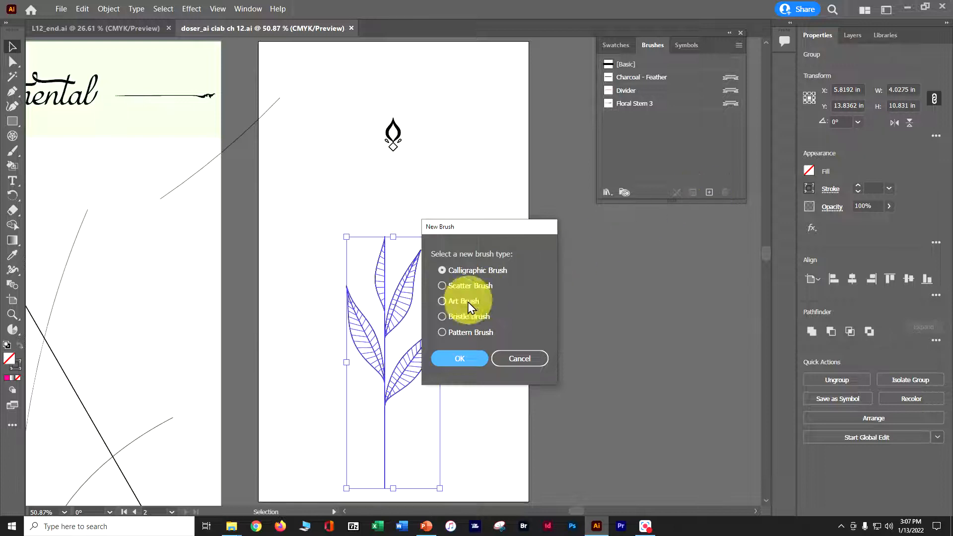
{"action": "left_click", "coordinate": [443, 301]}
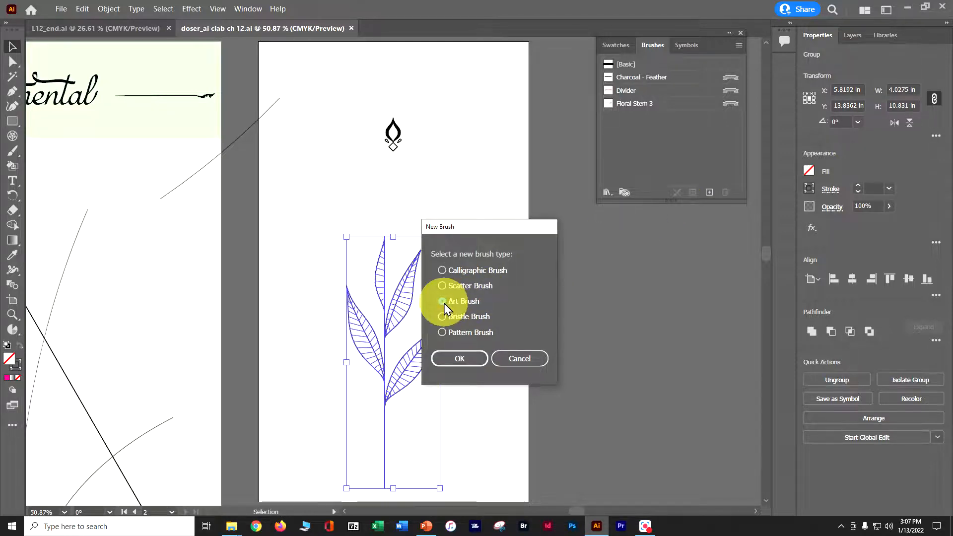
{"action": "left_click", "coordinate": [457, 358]}
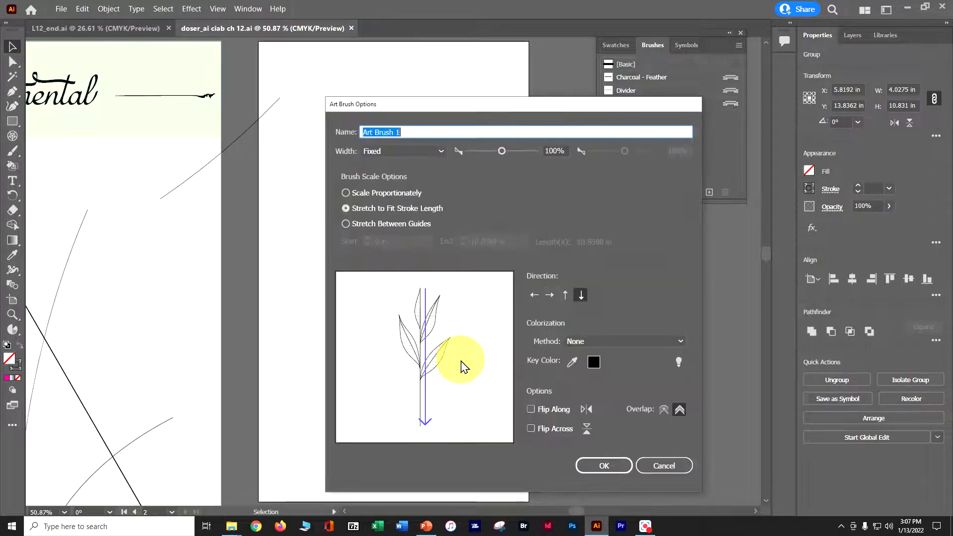
{"action": "type", "text": "Tea L"}
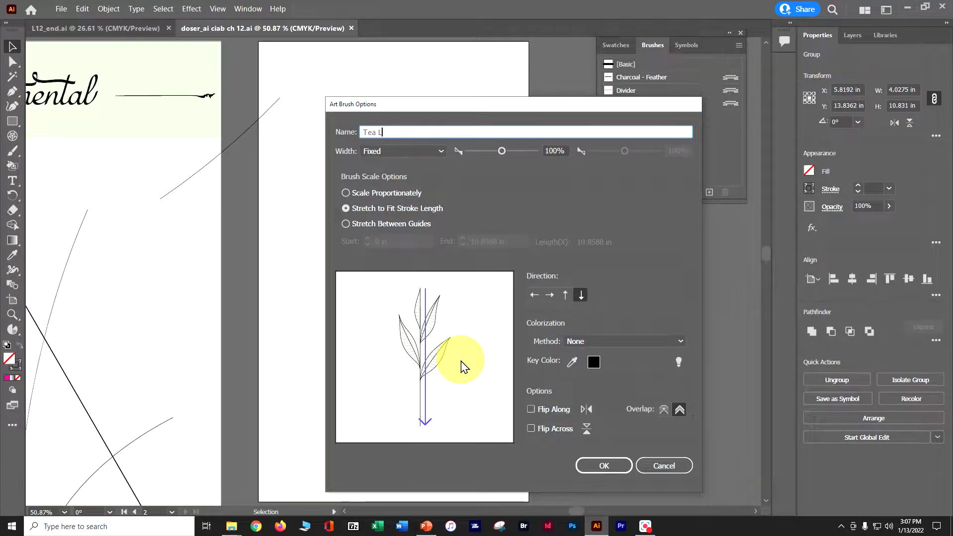
{"action": "type", "text": "eaves"}
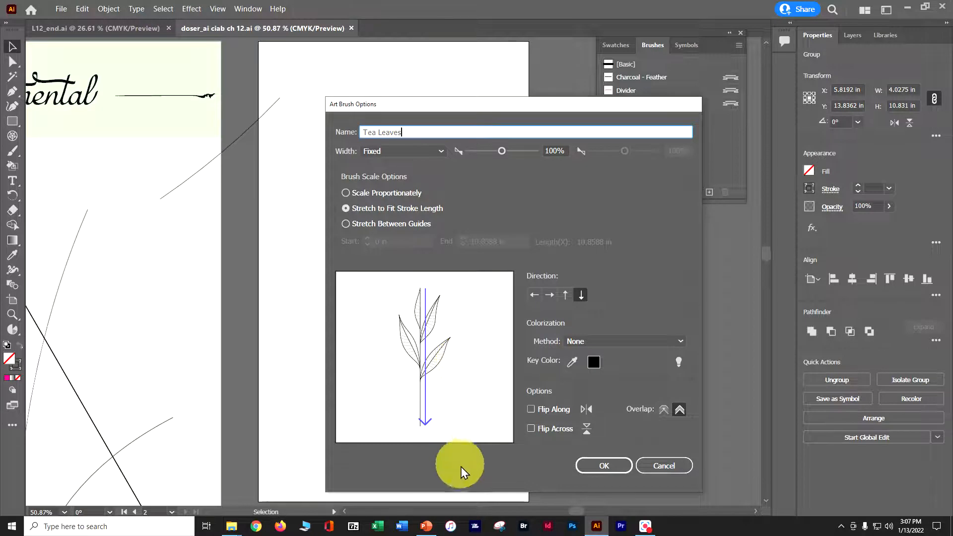
{"action": "left_click", "coordinate": [624, 469]}
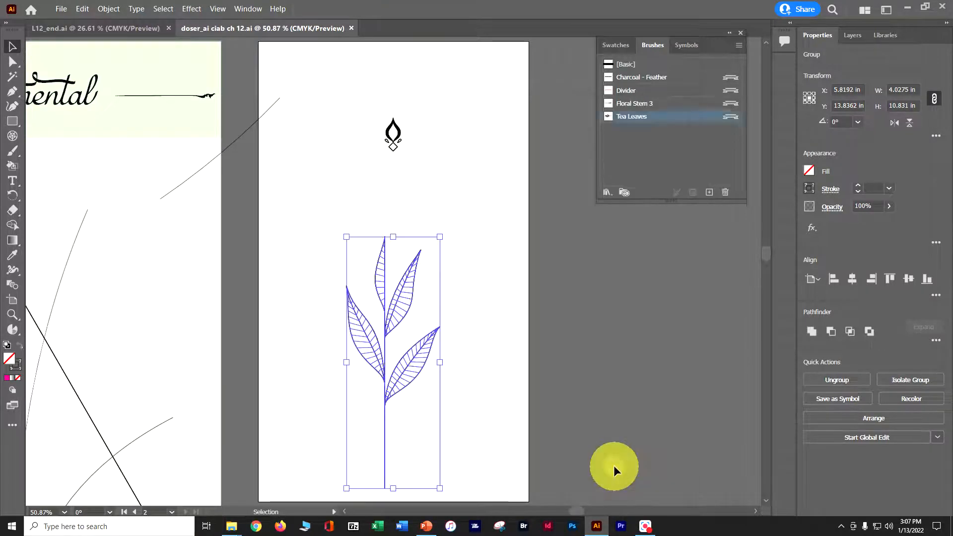
{"action": "left_click", "coordinate": [674, 313]}
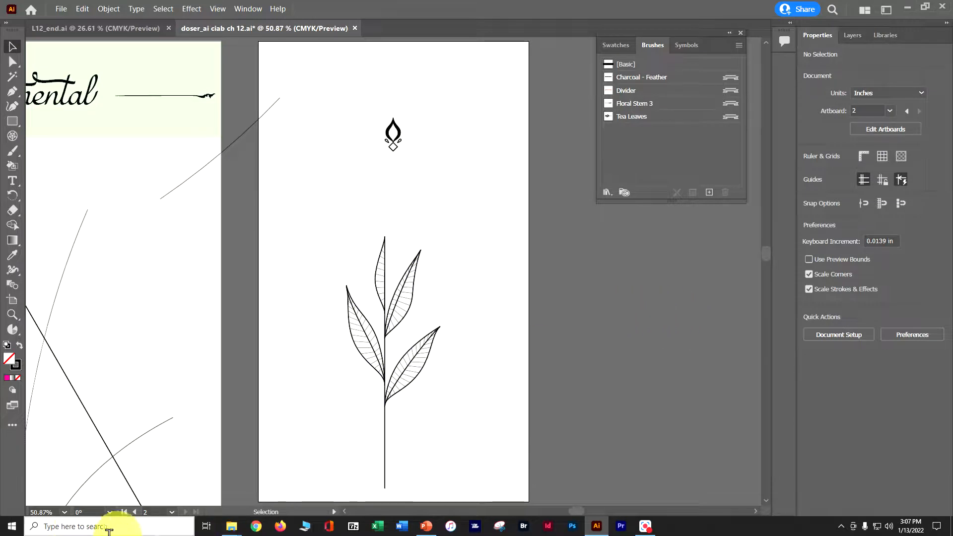
Apply the Tea Leaves brush to the three curved paths crossing the triangle on artboard 1
{"action": "left_click", "coordinate": [133, 513]}
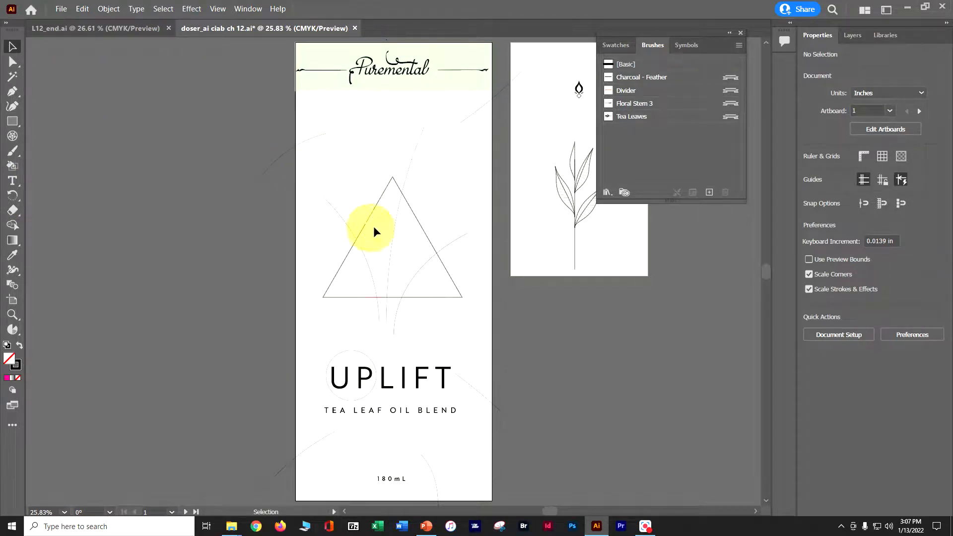
{"action": "left_click", "coordinate": [341, 215]}
{"action": "left_click", "coordinate": [406, 179], "text": "shift"}
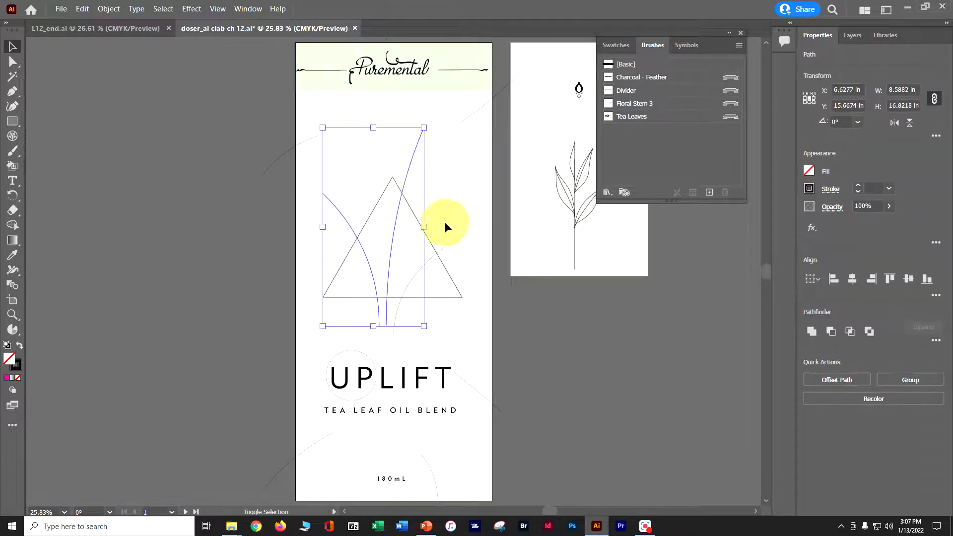
{"action": "left_click", "coordinate": [454, 241], "text": "shift"}
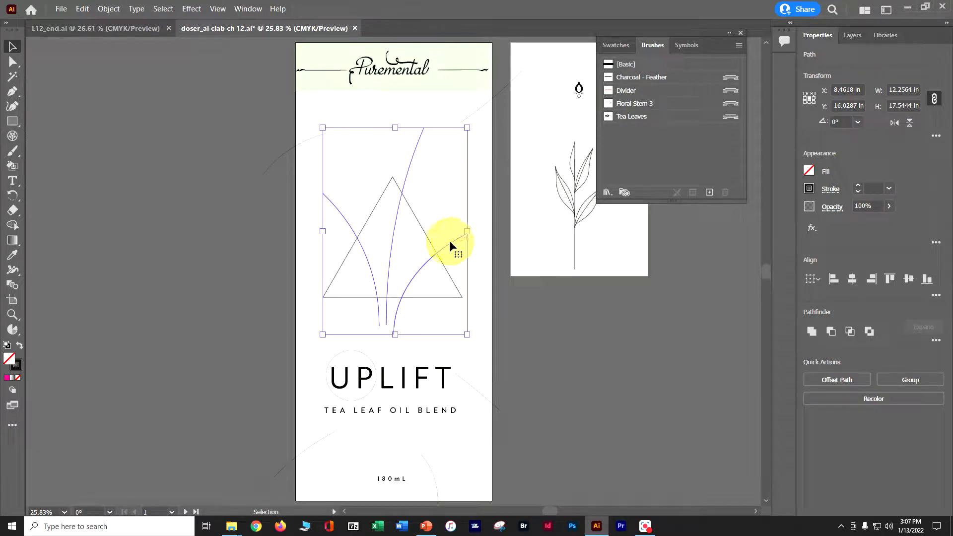
{"action": "left_click", "coordinate": [643, 119]}
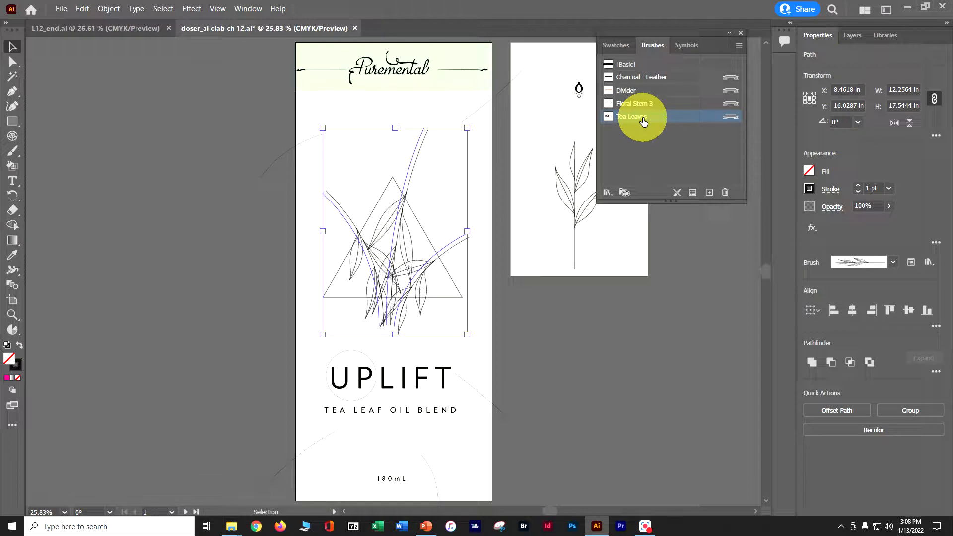
Edit the Tea Leaves brush to stretch between guides with a 7.375 in start and Flip Along on, and apply it to existing strokes
{"action": "double_click", "coordinate": [615, 117]}
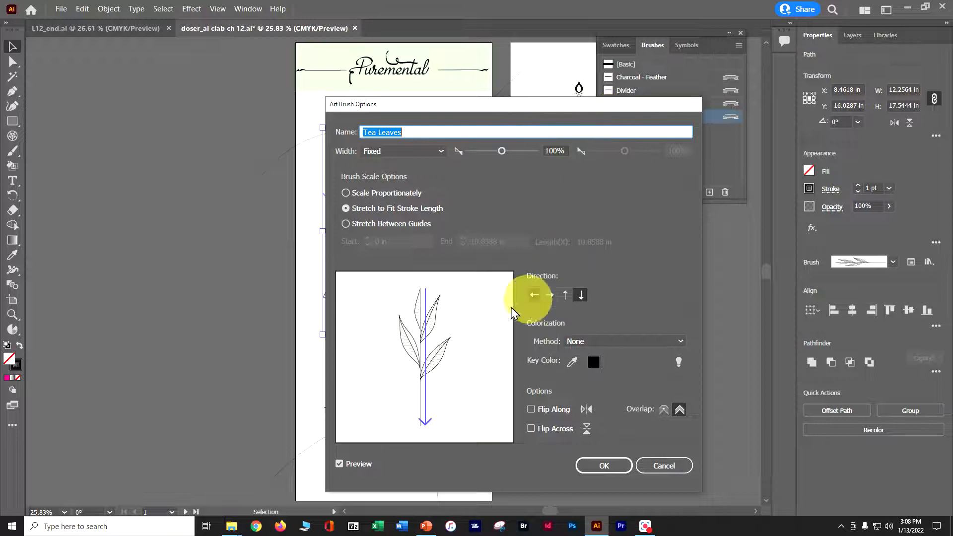
{"action": "left_click_drag", "start_coordinate": [489, 106], "coordinate": [652, 98]}
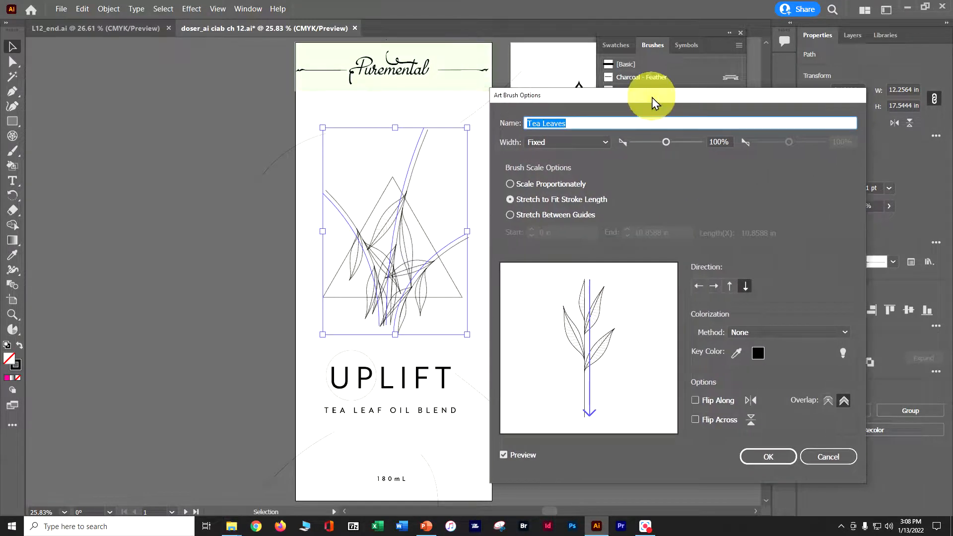
{"action": "left_click", "coordinate": [509, 214]}
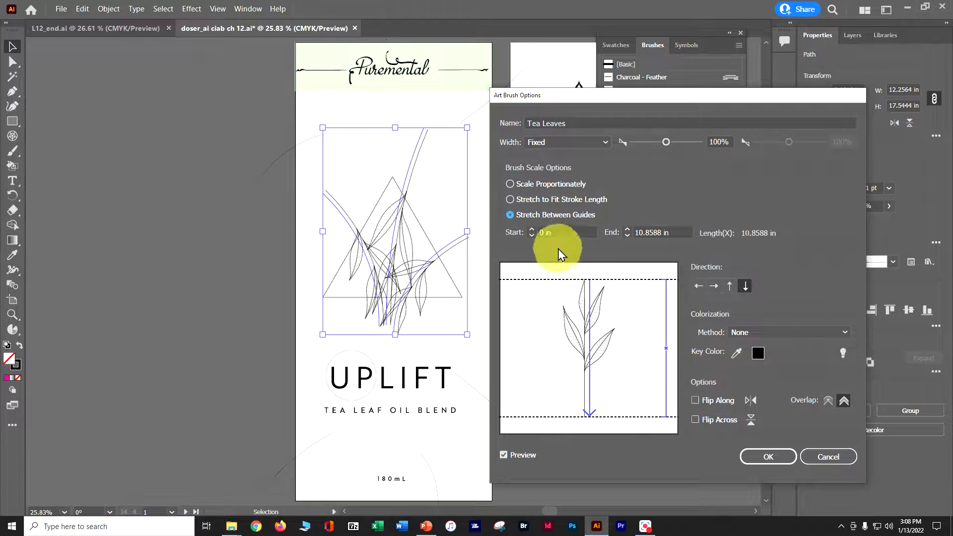
{"action": "left_click", "coordinate": [552, 232]}
{"action": "type", "text": "7.375"}
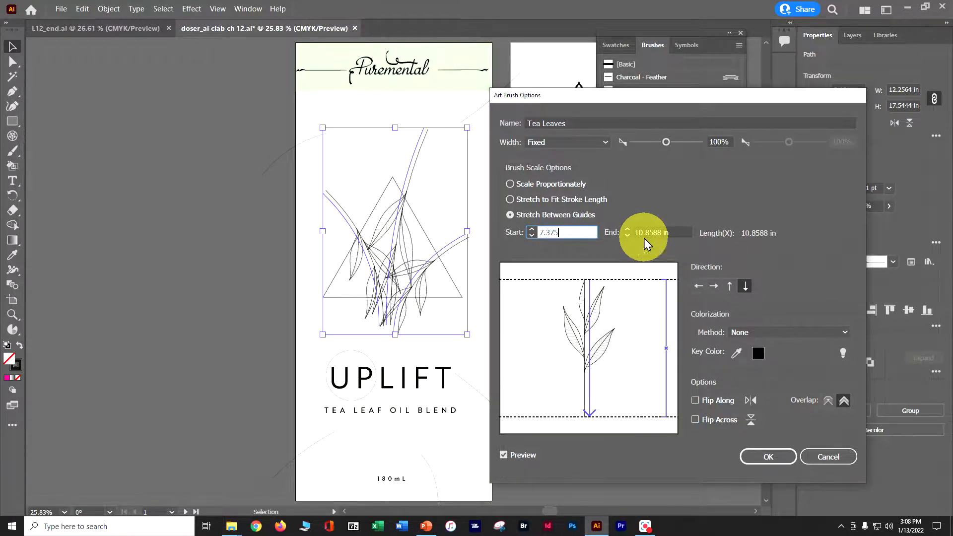
{"action": "left_click", "coordinate": [695, 400]}
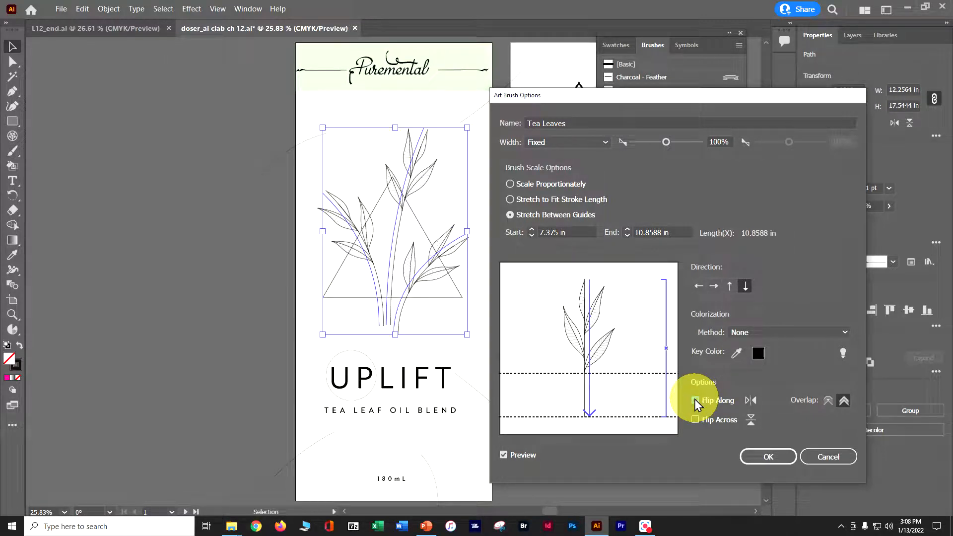
{"action": "left_click", "coordinate": [756, 461]}
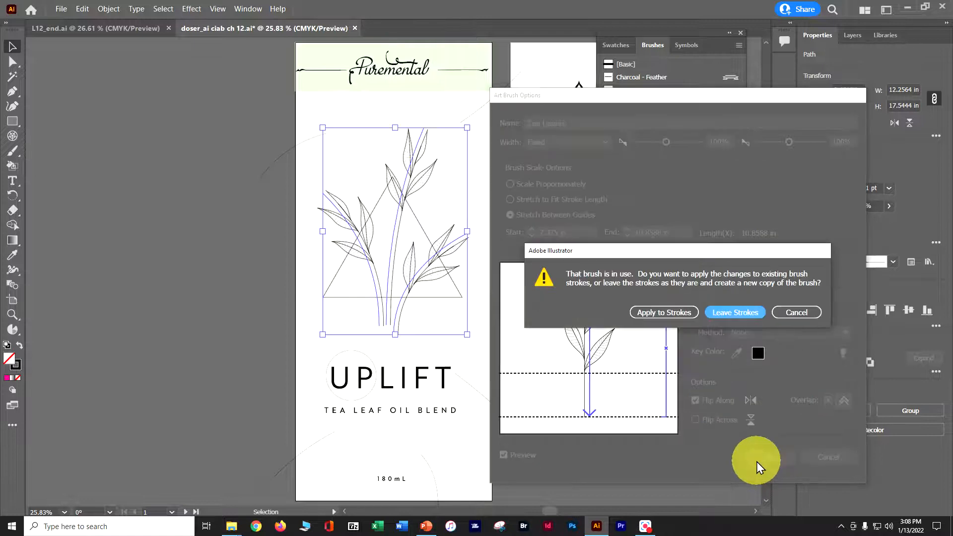
{"action": "left_click", "coordinate": [664, 312]}
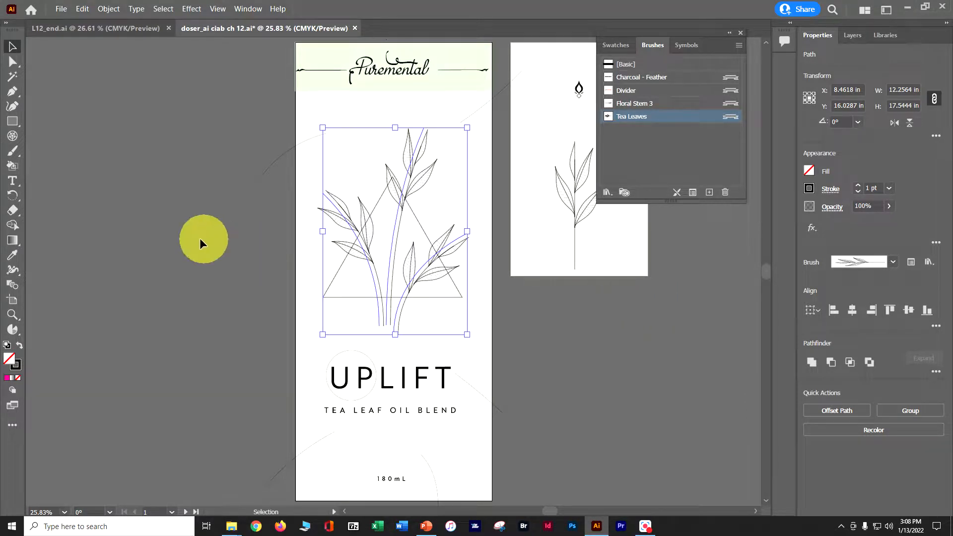
{"action": "left_click", "coordinate": [186, 236]}
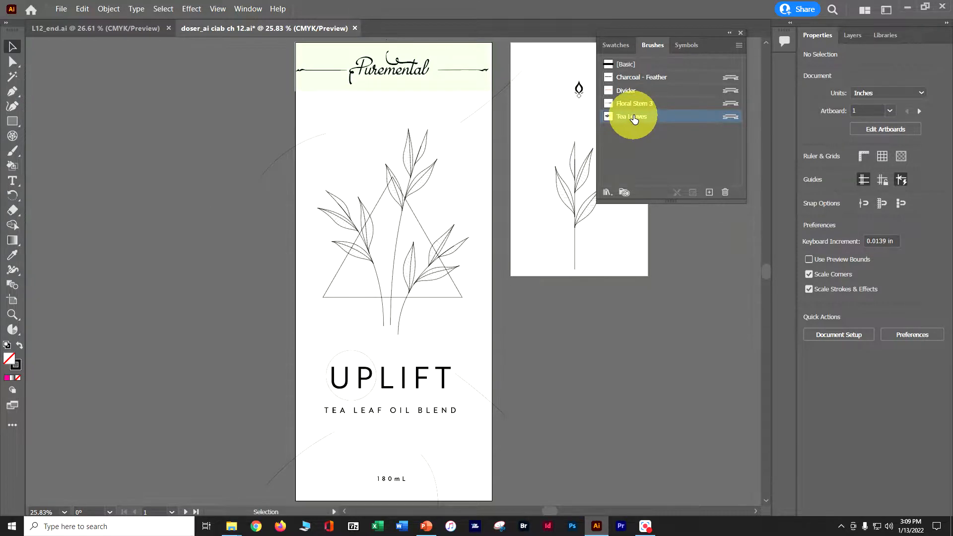
Duplicate the Tea Leaves brush and set the copy to scale proportionately
{"action": "mouse_move", "coordinate": [633, 119]}
{"action": "left_mouse_down"}
{"action": "mouse_move", "coordinate": [683, 145]}
{"action": "mouse_move", "coordinate": [719, 180]}
{"action": "mouse_move", "coordinate": [710, 192]}
{"action": "left_mouse_up"}
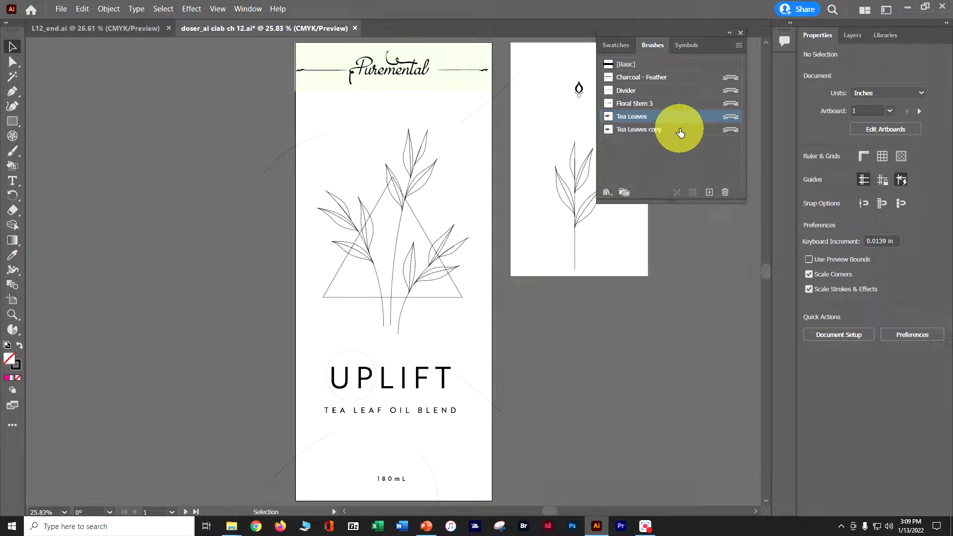
{"action": "double_click", "coordinate": [608, 130]}
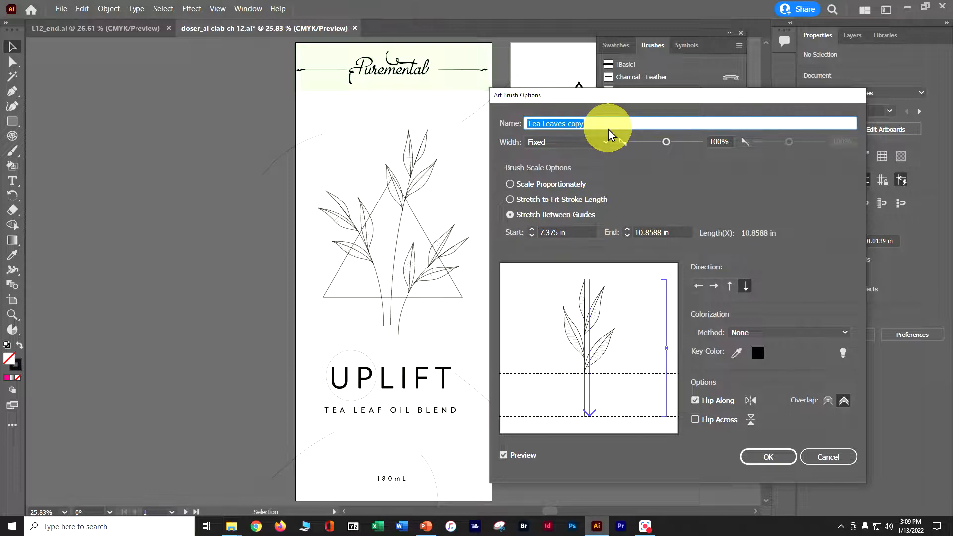
{"action": "left_click", "coordinate": [512, 184]}
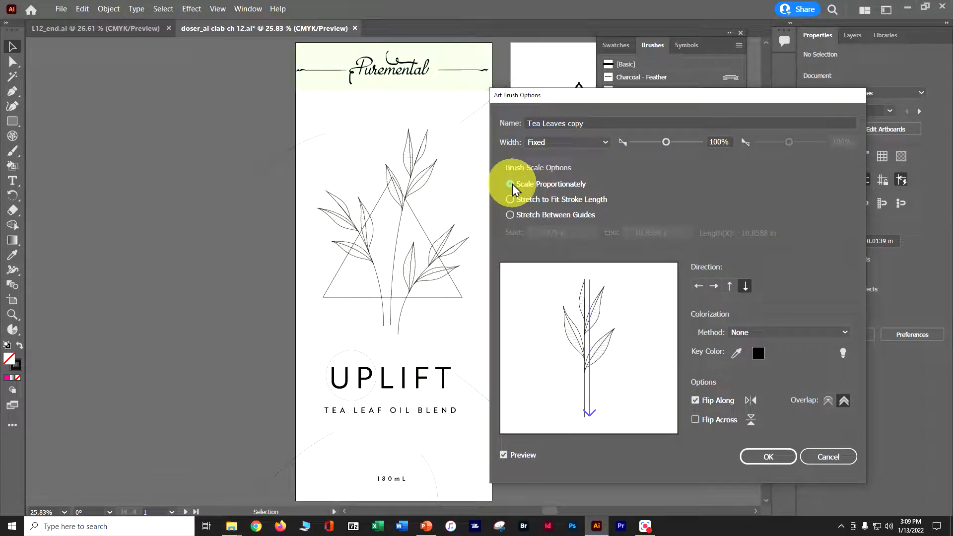
{"action": "left_click", "coordinate": [755, 458]}
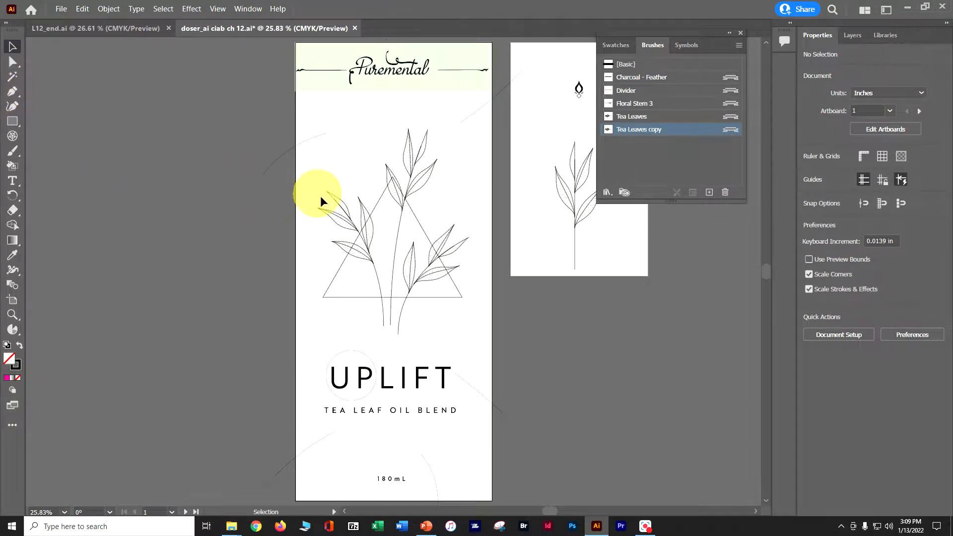
Apply the Tea Leaves copy brush to the three stem paths over the triangle and deselect them
{"action": "left_click", "coordinate": [329, 213]}
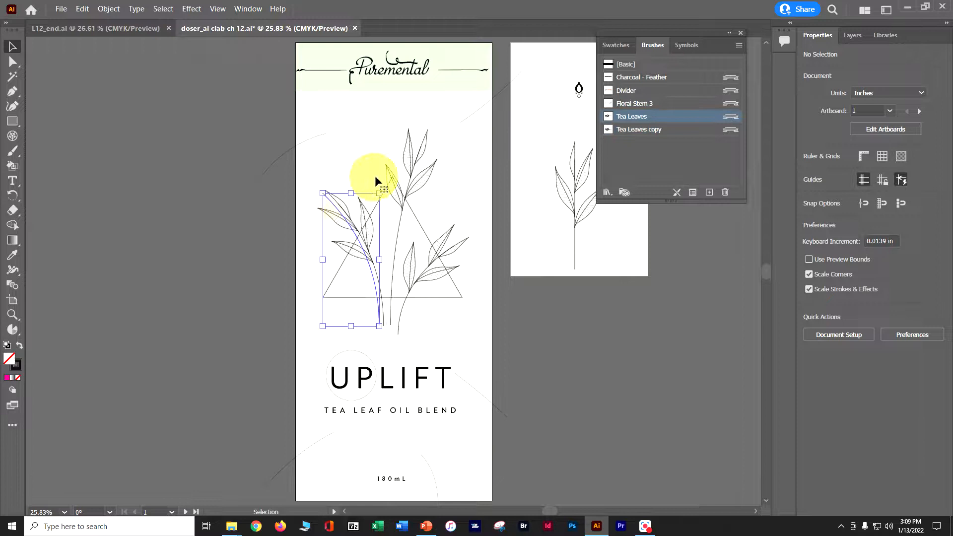
{"action": "left_click", "coordinate": [410, 169], "text": "shift"}
{"action": "left_click", "coordinate": [450, 236], "text": "shift"}
{"action": "left_click", "coordinate": [635, 130]}
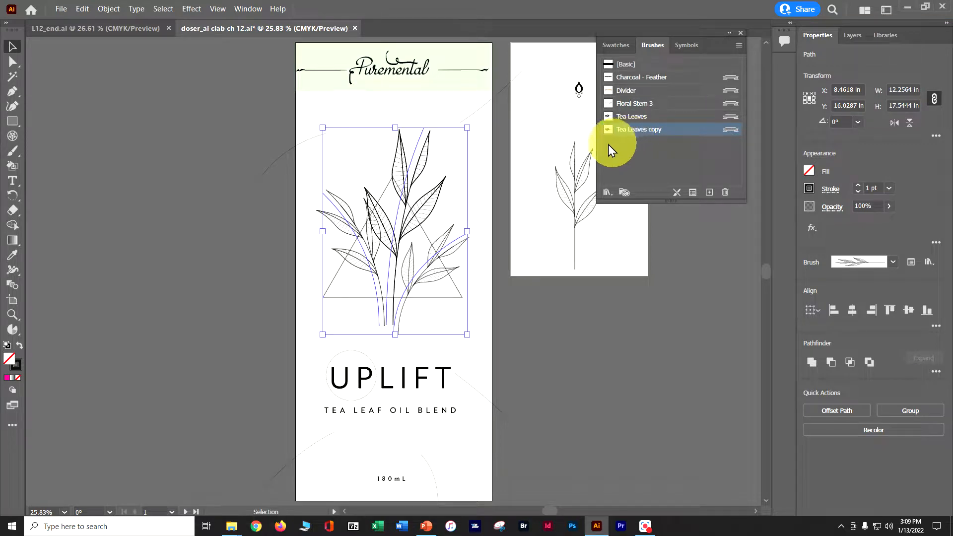
{"action": "left_click", "coordinate": [194, 199]}
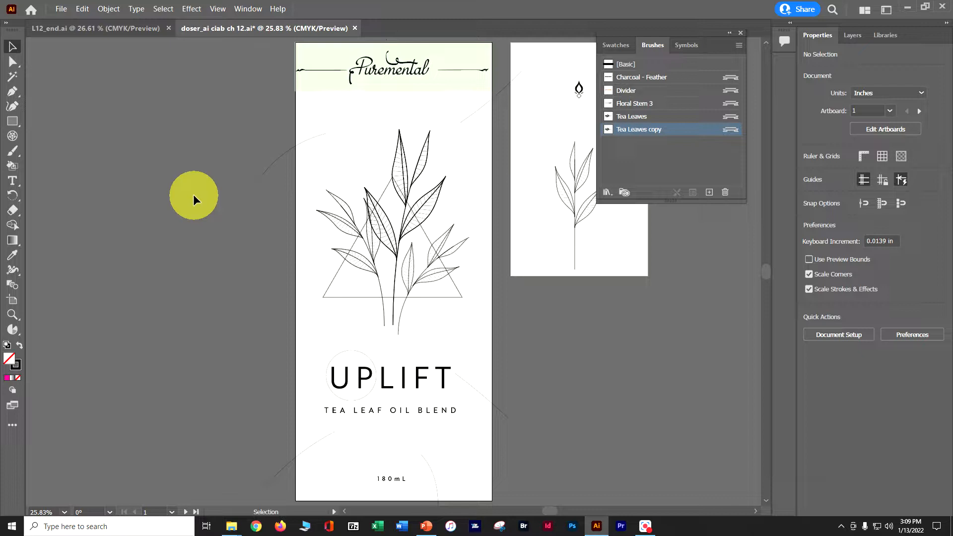
Apply the Tea Leaves brush to the path crossing the label's upper-left edge and the path beside UPLIFT
{"action": "left_click", "coordinate": [320, 136]}
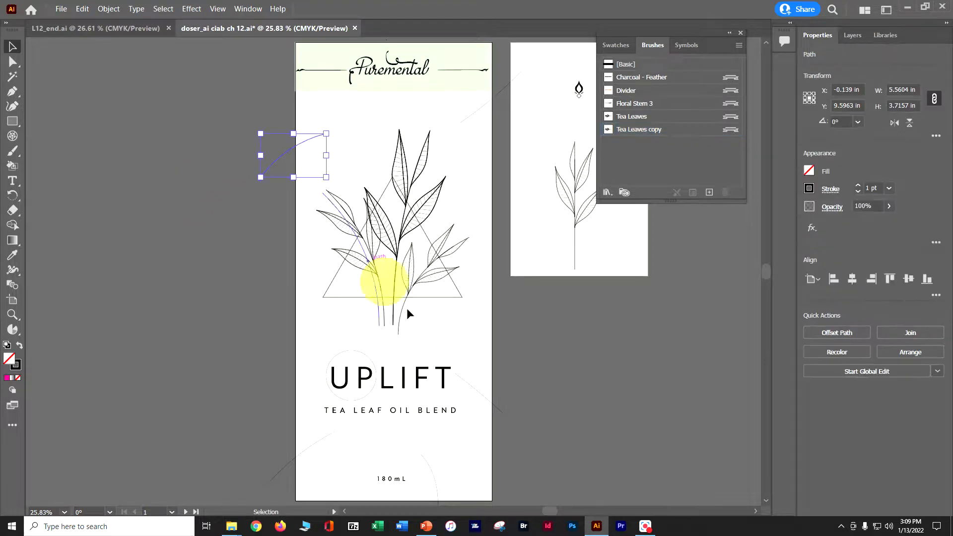
{"action": "left_click", "coordinate": [493, 403], "text": "shift"}
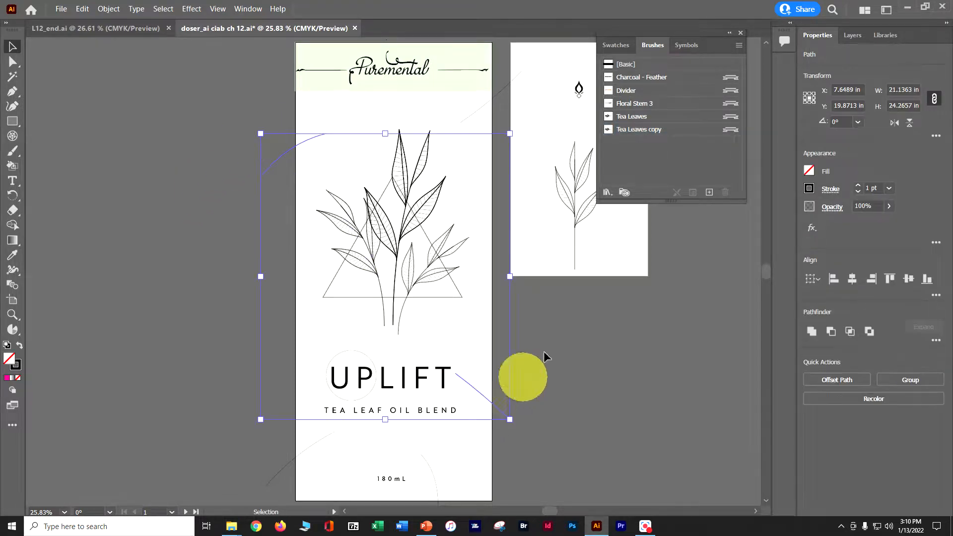
{"action": "left_click", "coordinate": [654, 119]}
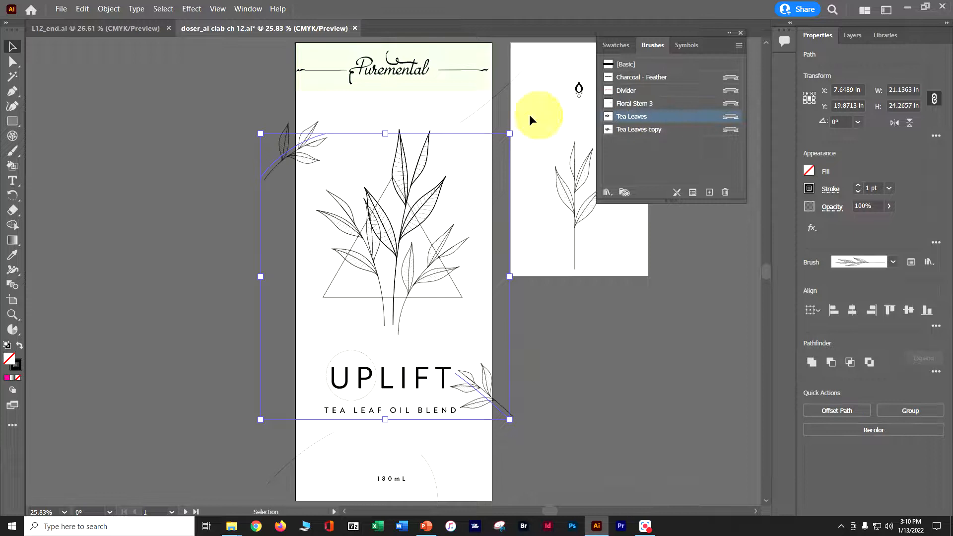
Apply the Tea Leaves copy brush to the paths crossing the label's upper-right and lower-left edges
{"action": "left_click", "coordinate": [482, 107]}
{"action": "left_click", "coordinate": [481, 107]}
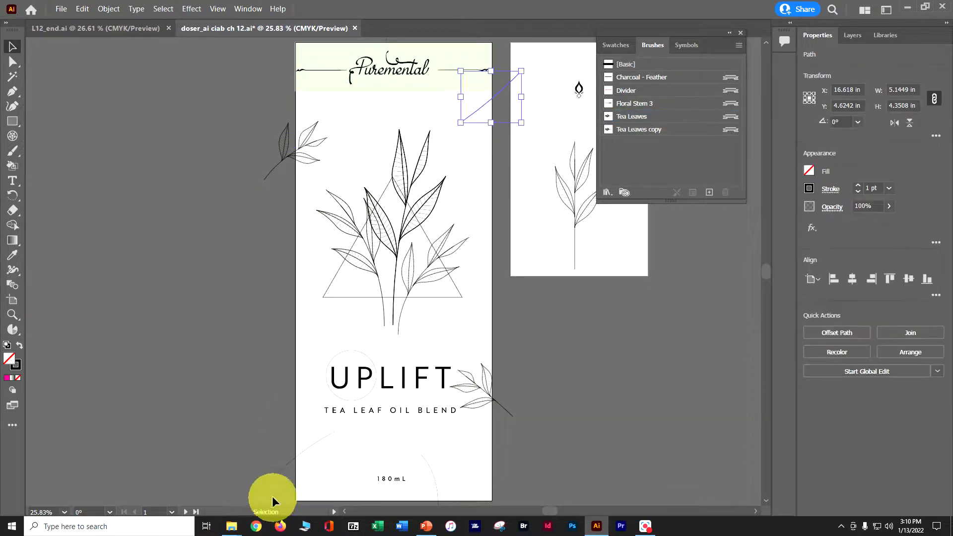
{"action": "left_click", "coordinate": [301, 452], "text": "shift"}
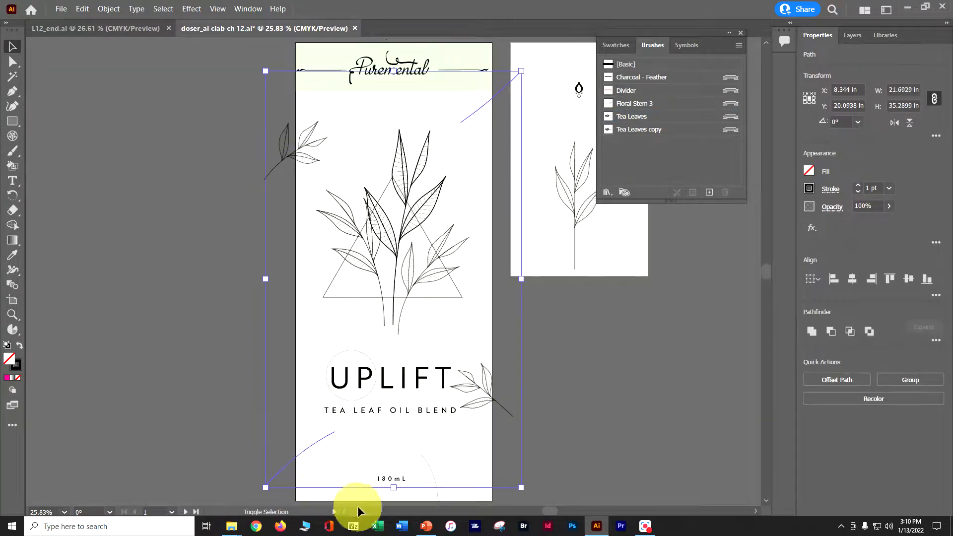
{"action": "left_click", "coordinate": [658, 130]}
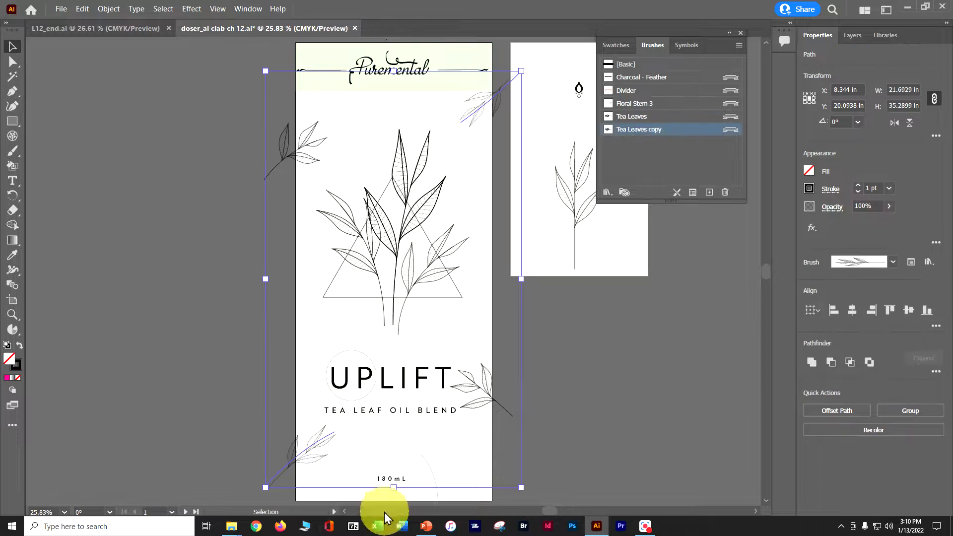
Apply the Tea Leaves brush to the curved path beside the 180mL text, deselect it and save the document
{"action": "left_click", "coordinate": [435, 497]}
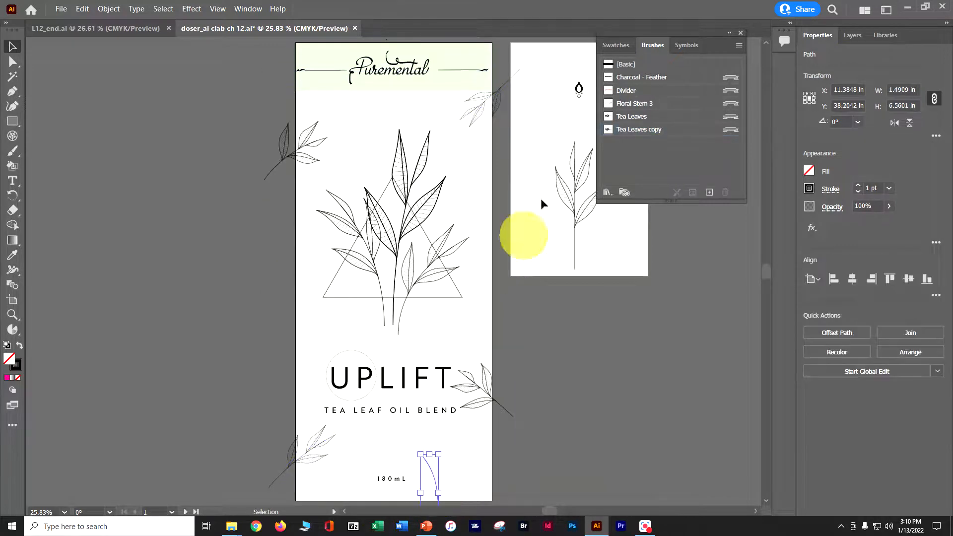
{"action": "left_click", "coordinate": [629, 116]}
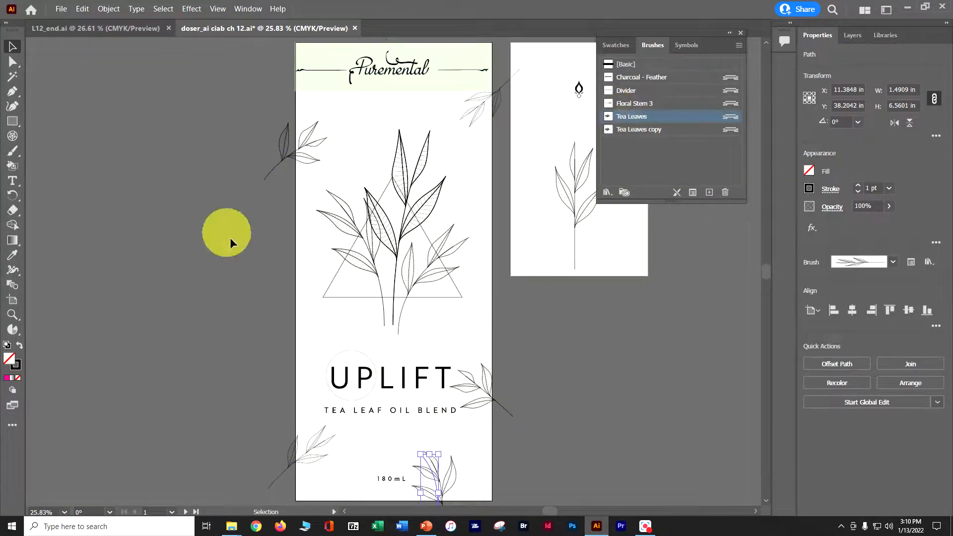
{"action": "left_click", "coordinate": [650, 439]}
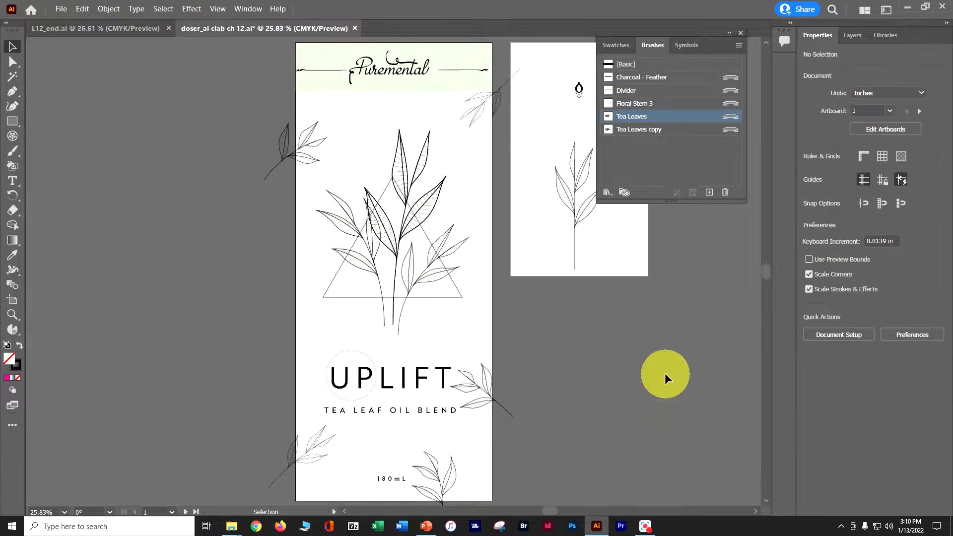
{"action": "key", "text": "a"}
{"action": "key", "text": "v"}
{"action": "key", "text": "ctrl+s"}
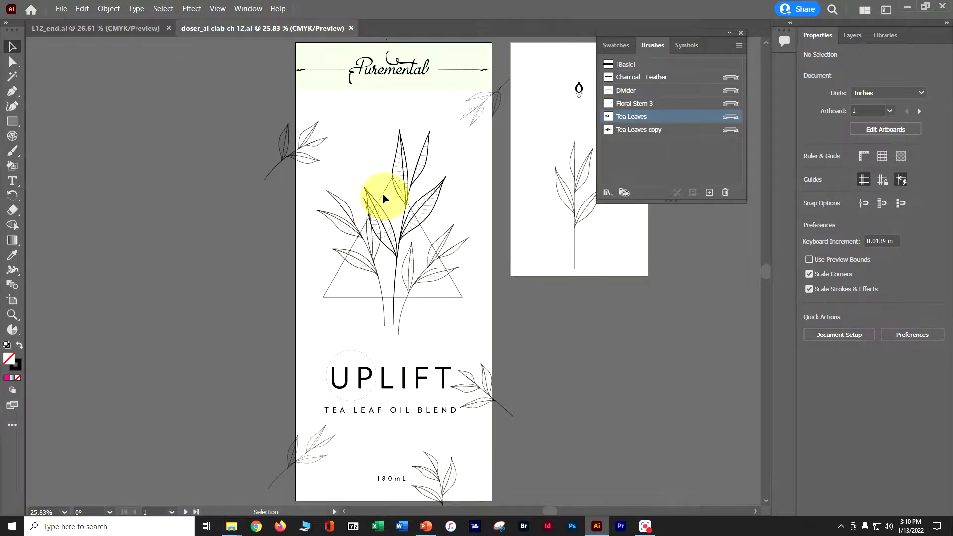
Show pattern brushes and hide art brushes in the document's brush list
{"action": "left_click", "coordinate": [218, 11]}
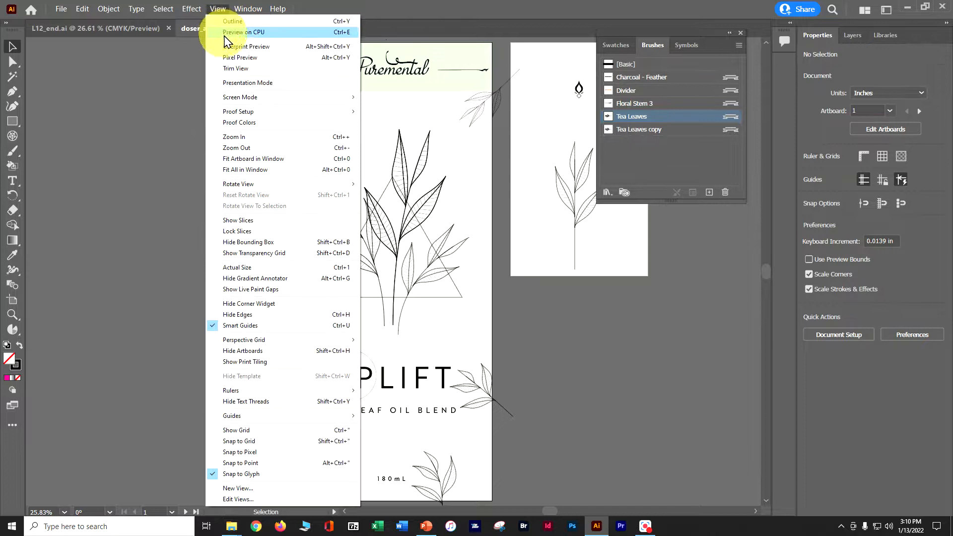
{"action": "left_click", "coordinate": [237, 156]}
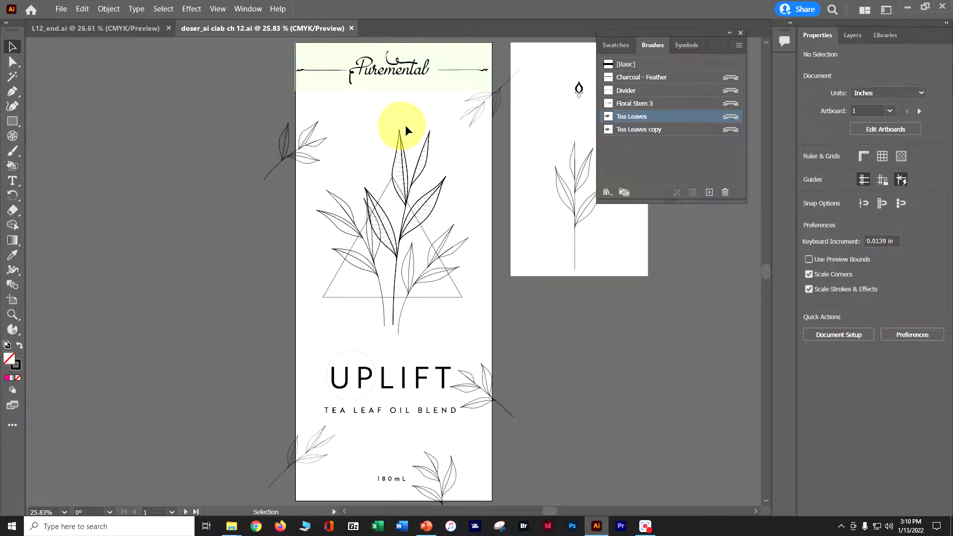
{"action": "left_click", "coordinate": [739, 46]}
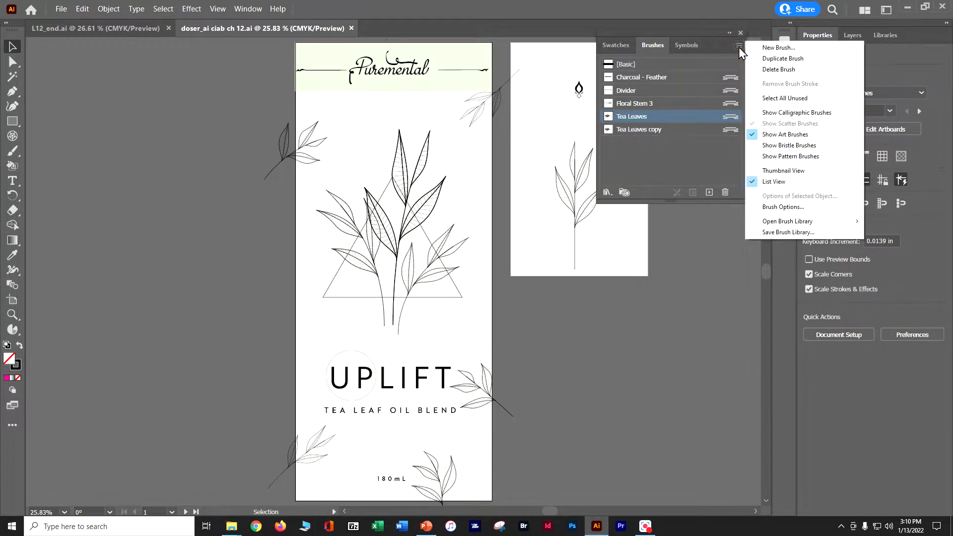
{"action": "left_click", "coordinate": [756, 159]}
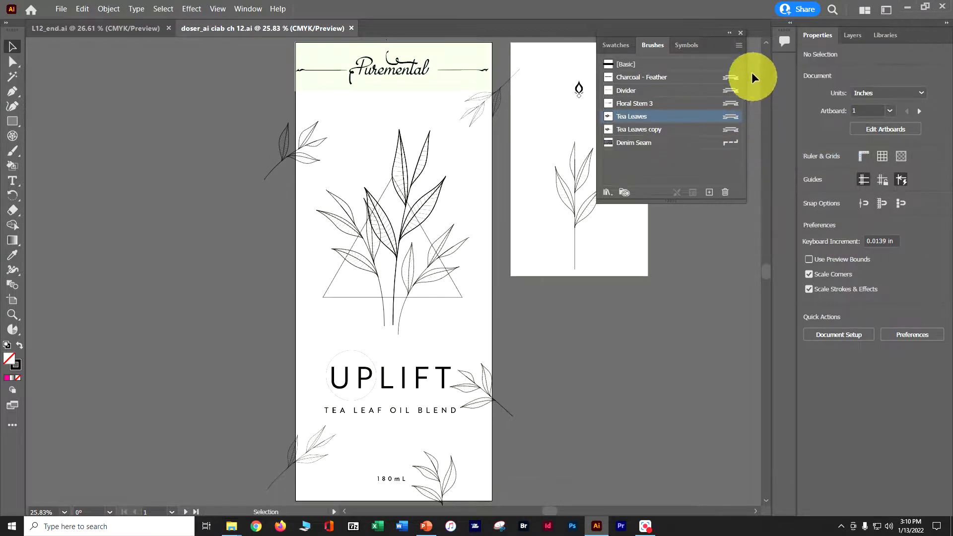
{"action": "left_click", "coordinate": [738, 47]}
{"action": "left_click", "coordinate": [756, 130]}
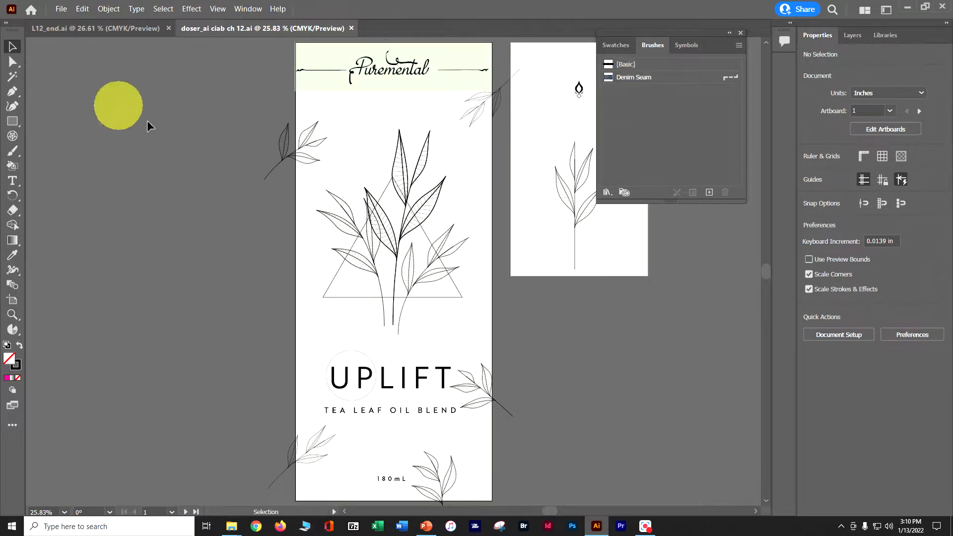
Select the triangle and open the Borders_Geometric brush library, displayed as a list
{"action": "left_click", "coordinate": [338, 271]}
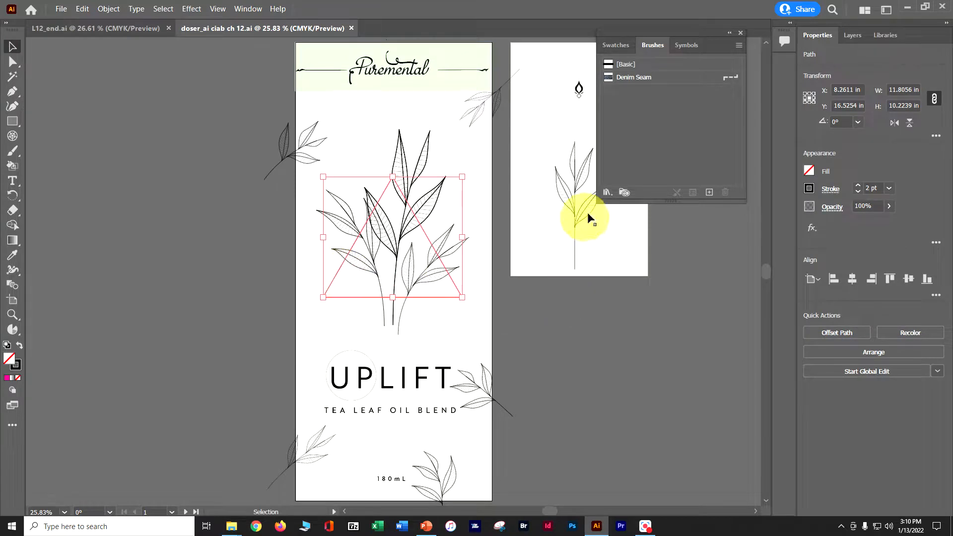
{"action": "left_click", "coordinate": [607, 193]}
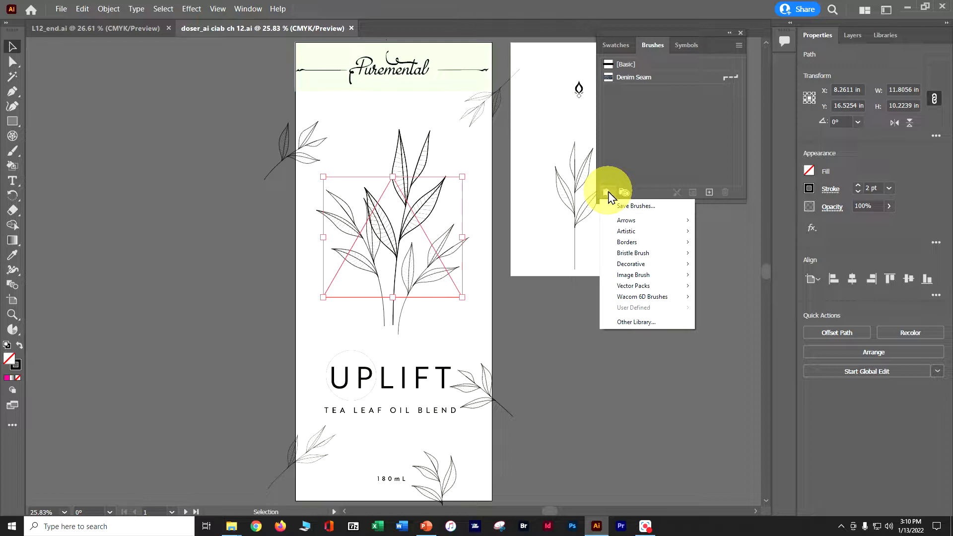
{"action": "mouse_move", "coordinate": [623, 241]}
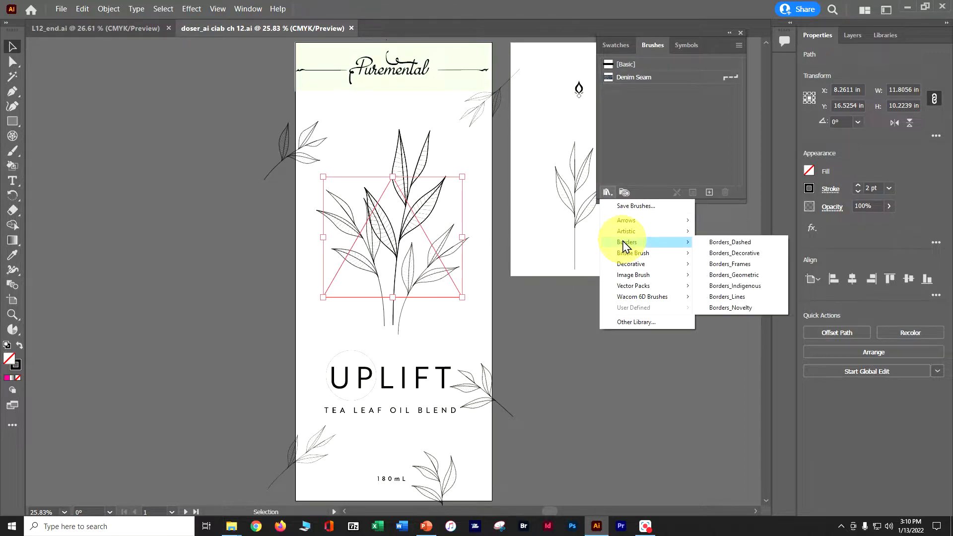
{"action": "left_click", "coordinate": [715, 274]}
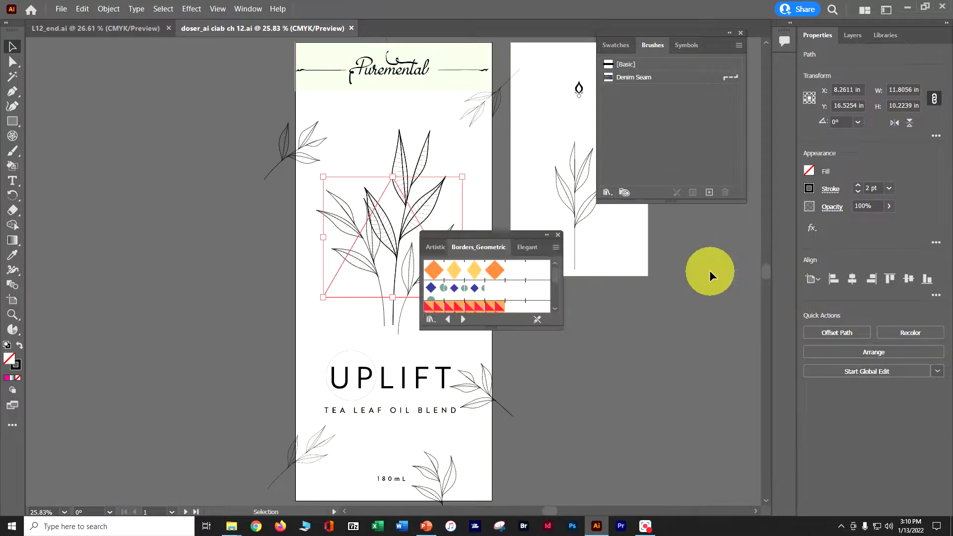
{"action": "left_click", "coordinate": [555, 247]}
{"action": "left_click", "coordinate": [578, 288]}
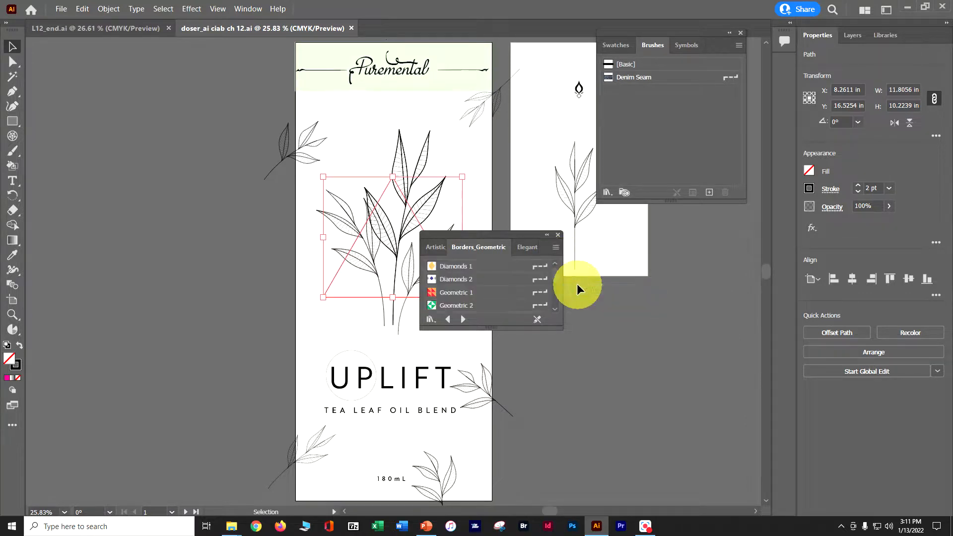
Apply the Geometric 17 pattern brush from the Borders_Geometric library to the triangle and close the library
{"action": "left_click", "coordinate": [555, 308]}
{"action": "left_click", "coordinate": [556, 309]}
{"action": "left_click", "coordinate": [555, 308]}
{"action": "left_click", "coordinate": [555, 309]}
{"action": "left_click", "coordinate": [555, 309]}
{"action": "left_click", "coordinate": [555, 309]}
{"action": "left_click", "coordinate": [555, 309]}
{"action": "left_click", "coordinate": [555, 309]}
{"action": "left_click", "coordinate": [555, 309]}
{"action": "left_click", "coordinate": [556, 309]}
{"action": "left_click", "coordinate": [555, 308]}
{"action": "left_click", "coordinate": [555, 309]}
{"action": "left_click", "coordinate": [556, 309]}
{"action": "left_click", "coordinate": [556, 308]}
{"action": "left_click", "coordinate": [556, 309]}
{"action": "left_click", "coordinate": [496, 305]}
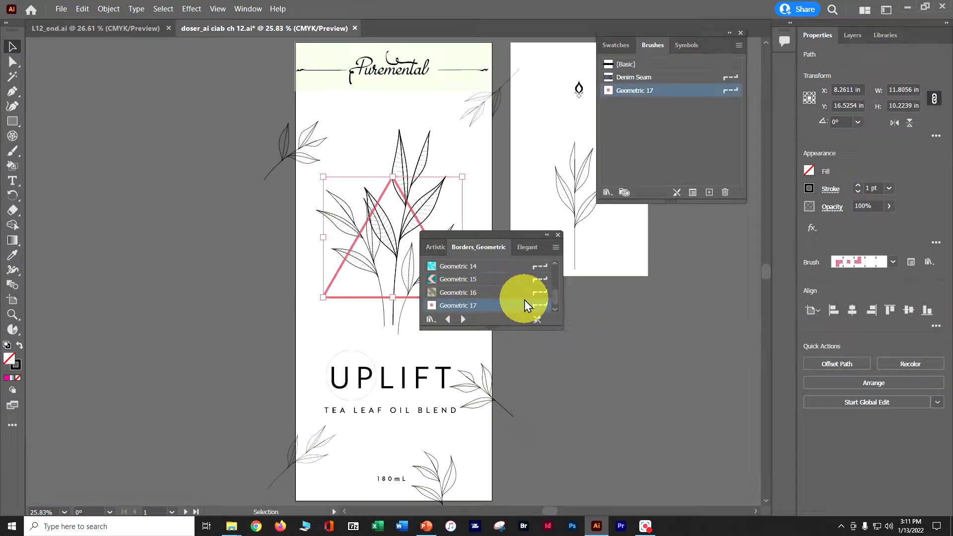
{"action": "left_click", "coordinate": [559, 235]}
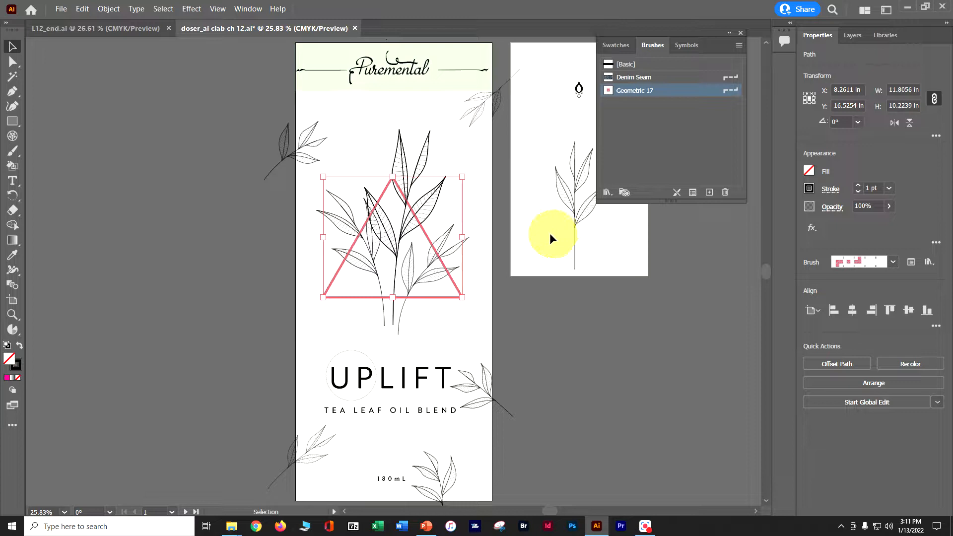
Set the triangle's stroke weight to 2 pt and the fixed scale of its pattern brush stroke to 120%
{"action": "left_click", "coordinate": [859, 186]}
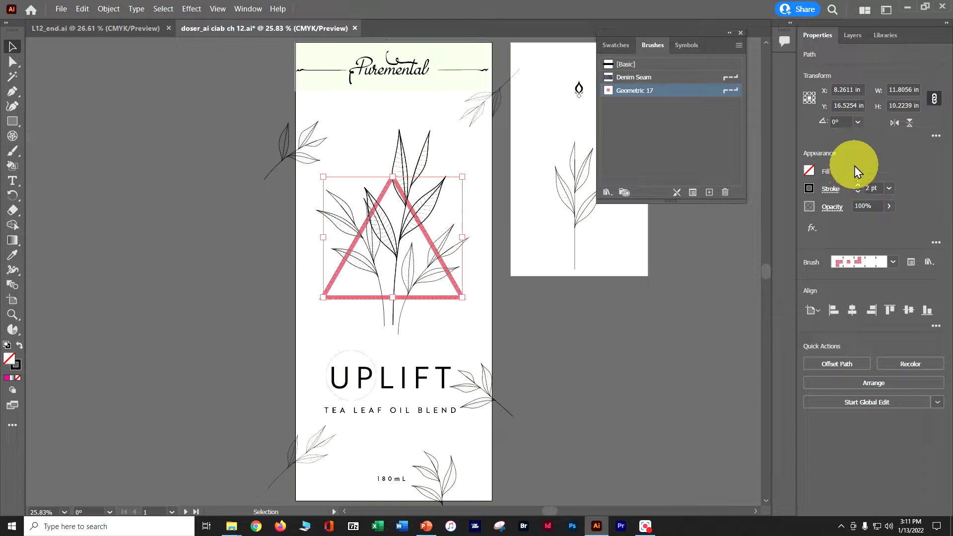
{"action": "left_click", "coordinate": [911, 263]}
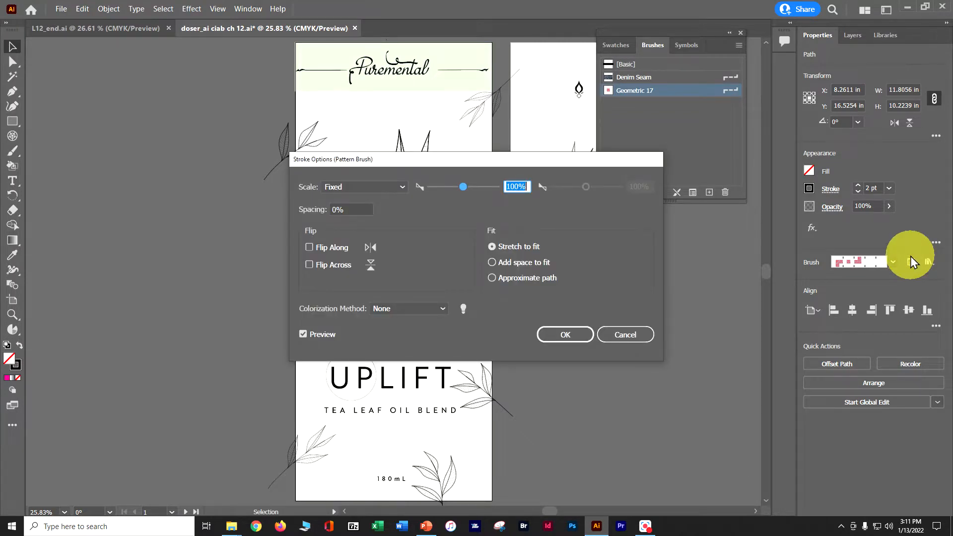
{"action": "left_click_drag", "start_coordinate": [476, 166], "coordinate": [630, 135]}
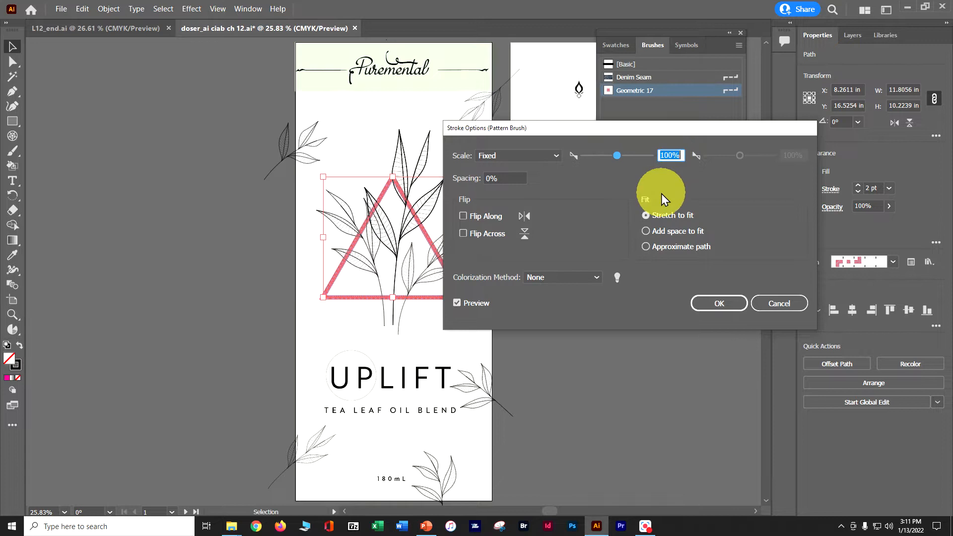
{"action": "type", "text": "120"}
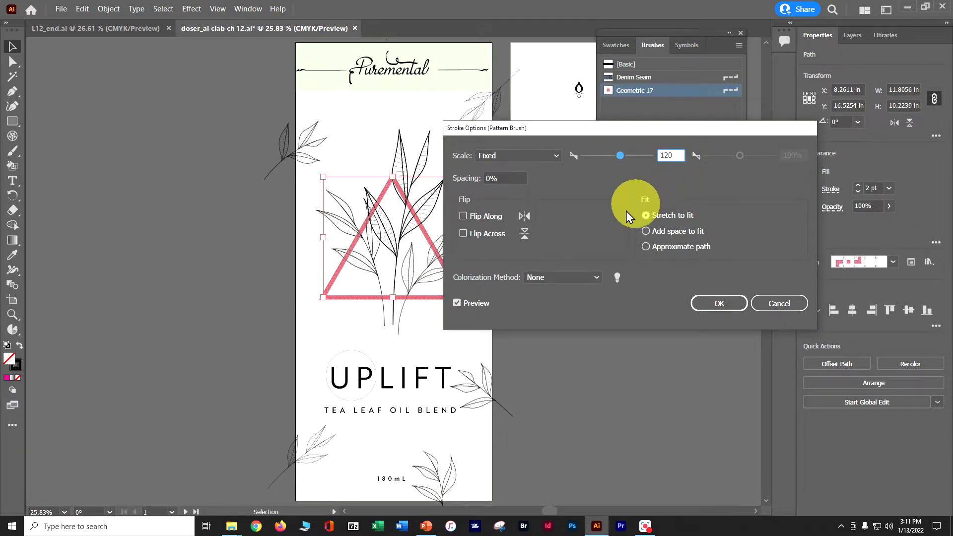
{"action": "key", "text": "Tab"}
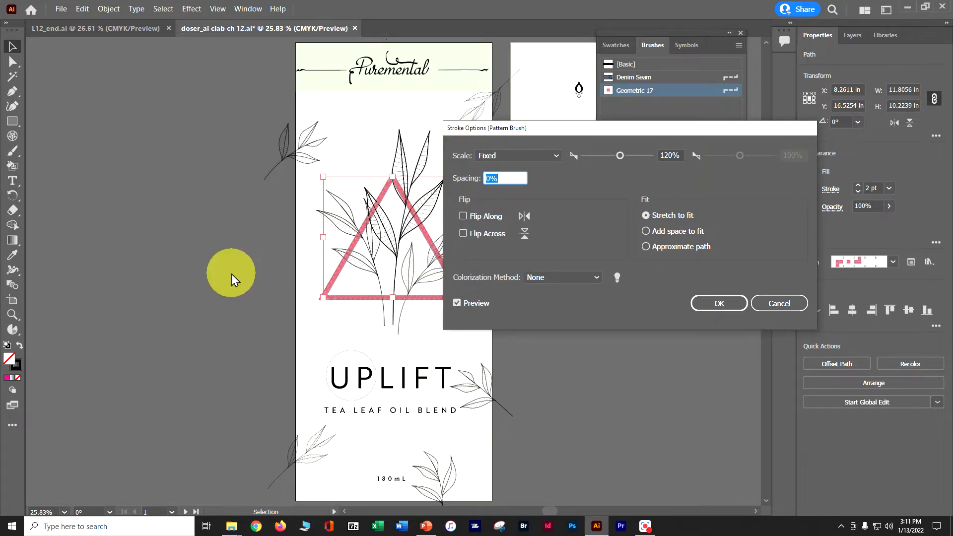
{"action": "left_click", "coordinate": [704, 308]}
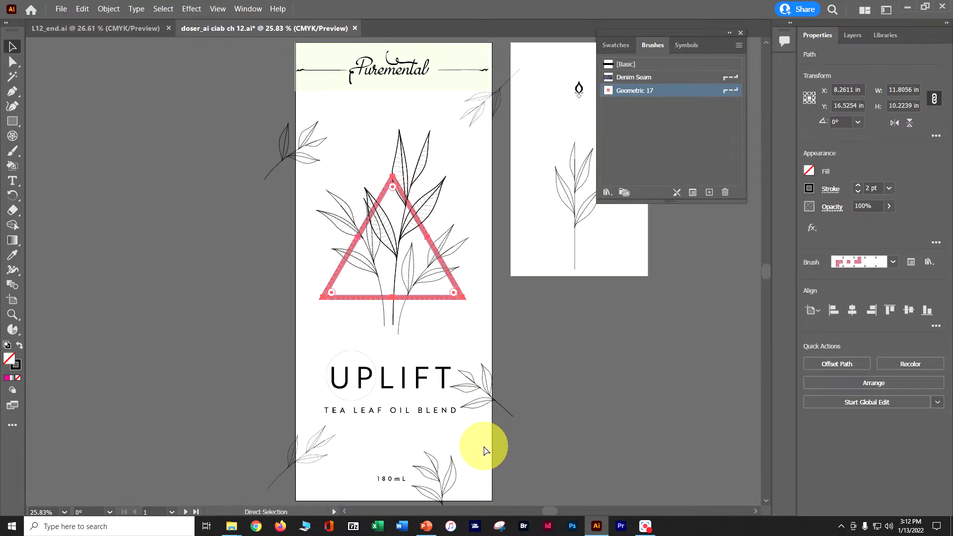
Inspect the triangle's patterned border up close, deselect it and save the document
{"action": "key", "text": "ctrl+equal"}
{"action": "key", "text": "ctrl+equal"}
{"action": "key", "text": "ctrl+equal"}
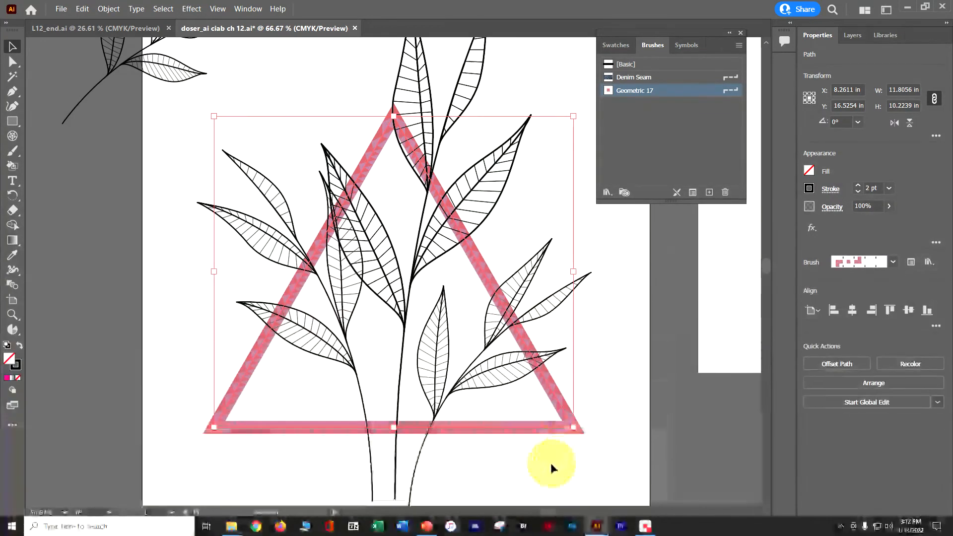
{"action": "left_click", "coordinate": [88, 301]}
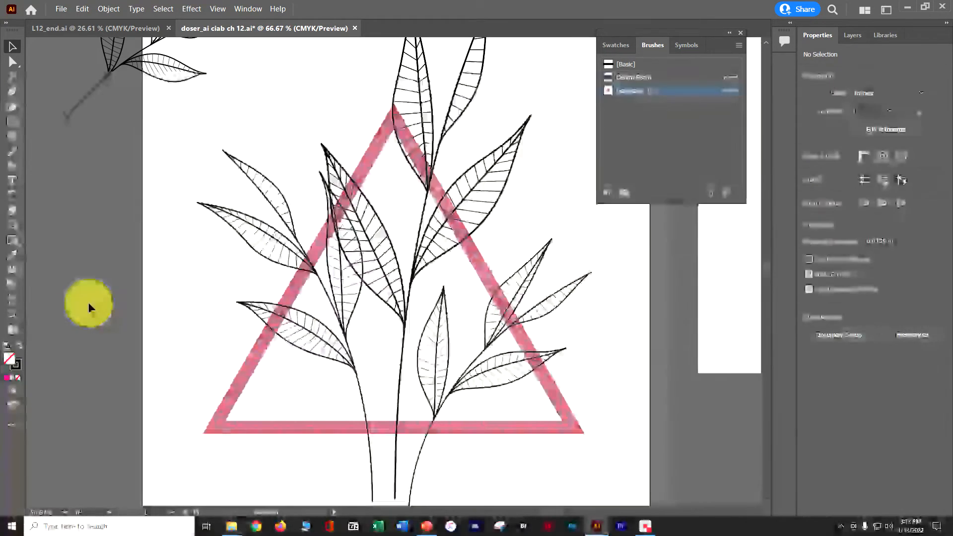
{"action": "key", "text": "a"}
{"action": "key", "text": "ctrl+s"}
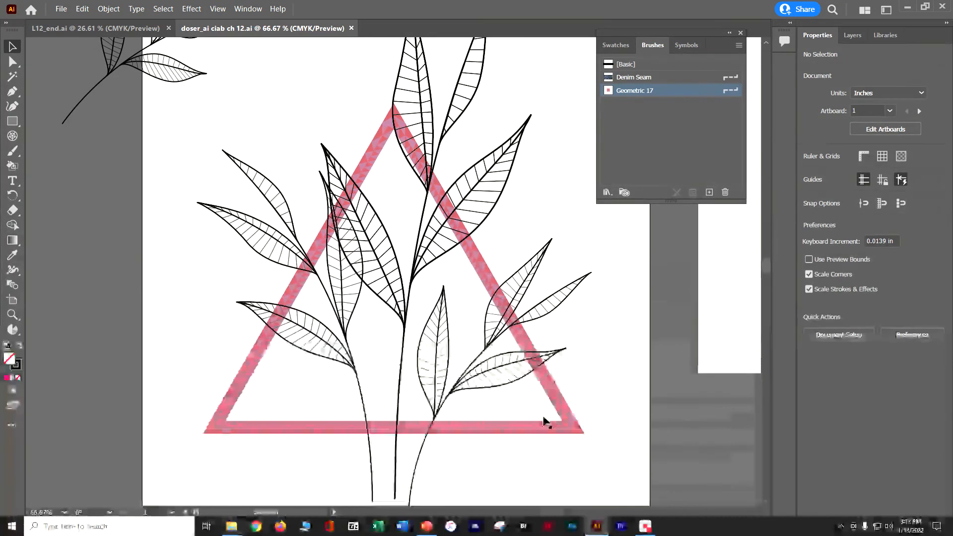